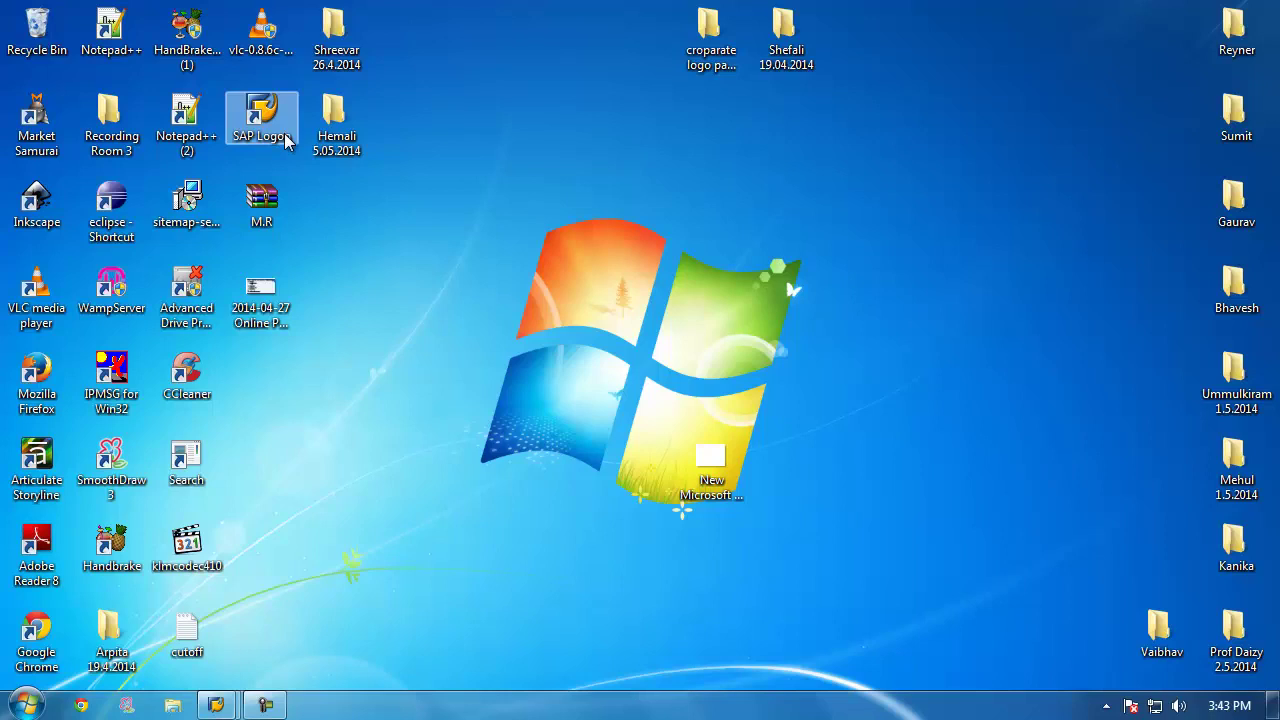
Start SAP Logon and log on to client 800 of the ecc system
double_click(285, 141)
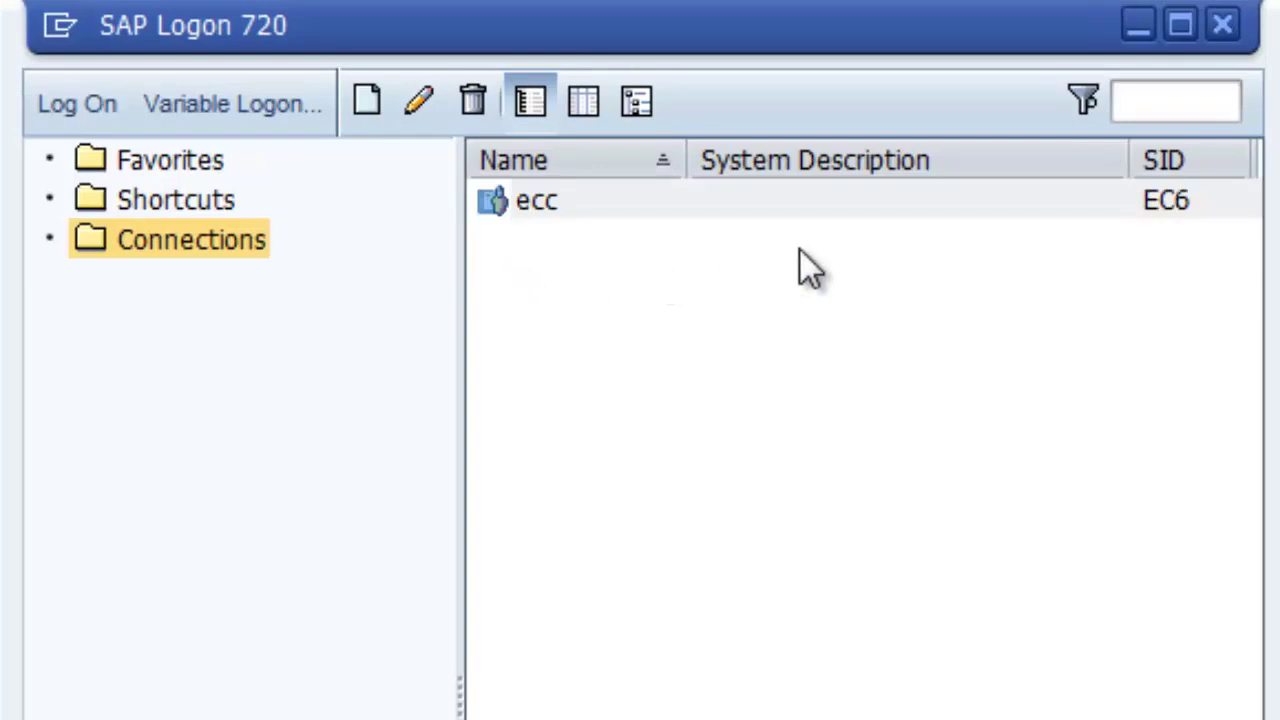
double_click(1047, 202)
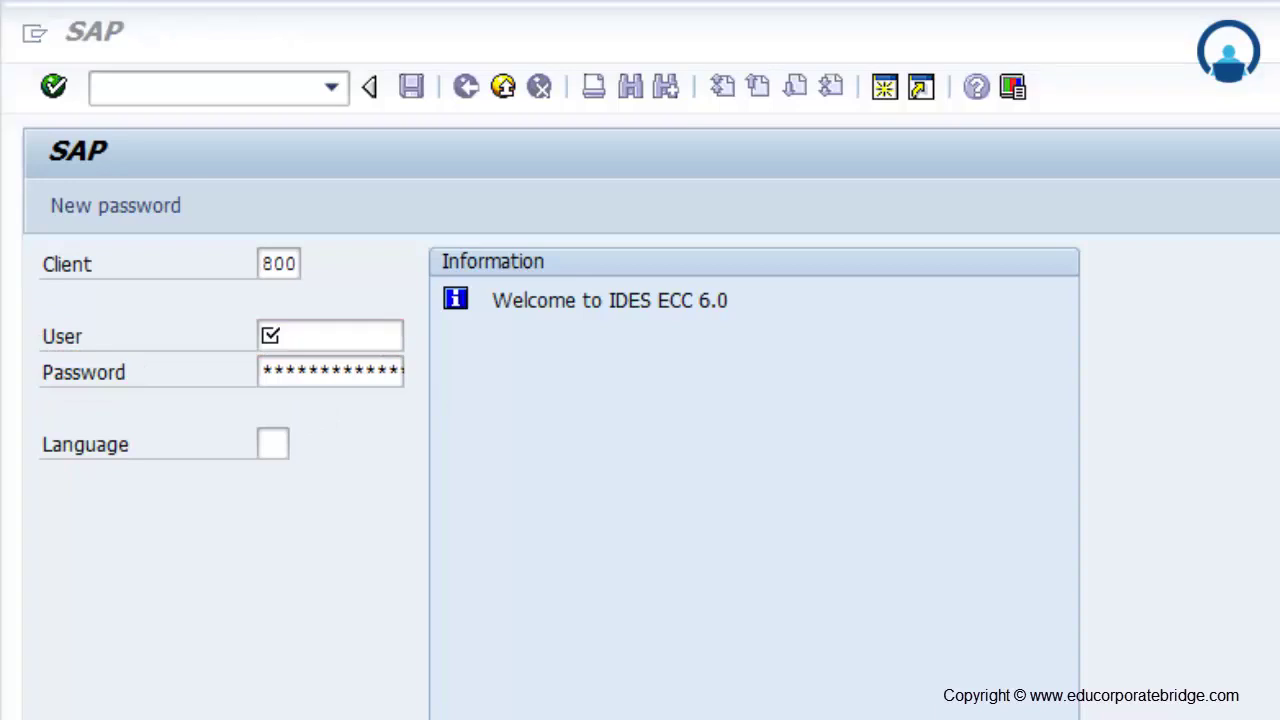
key(Return)
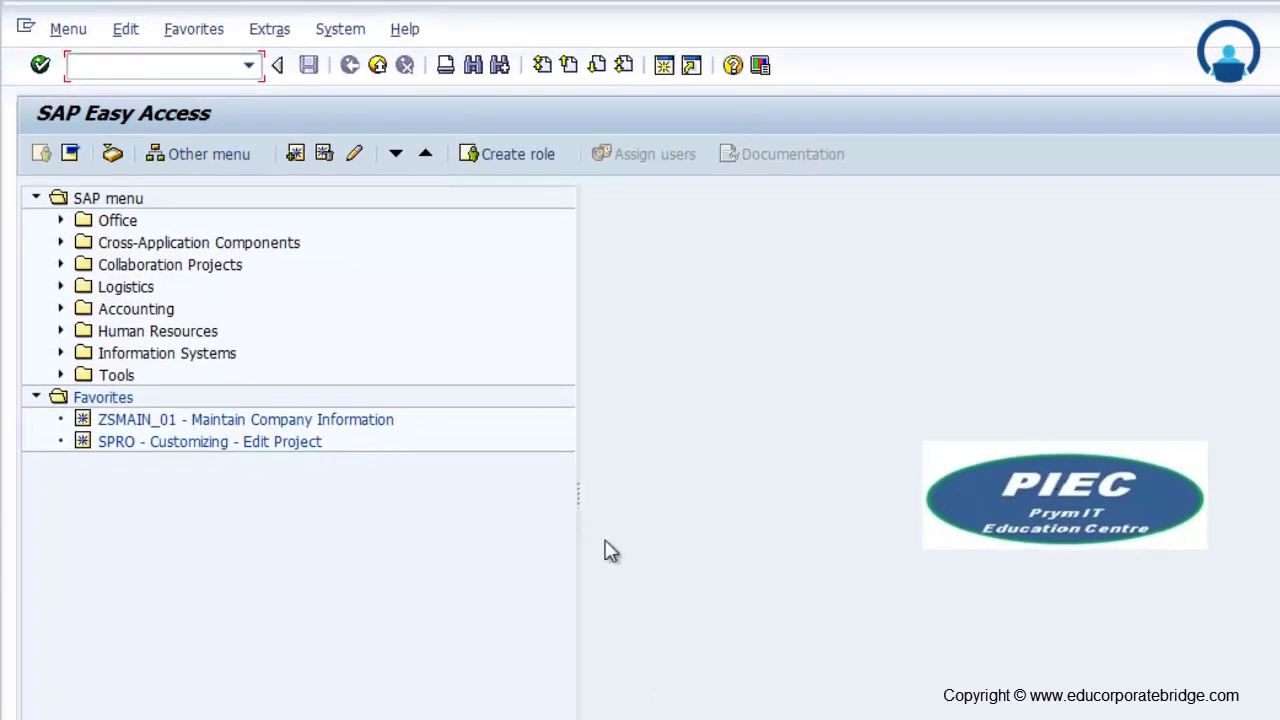
drag(580, 500, 588, 540)
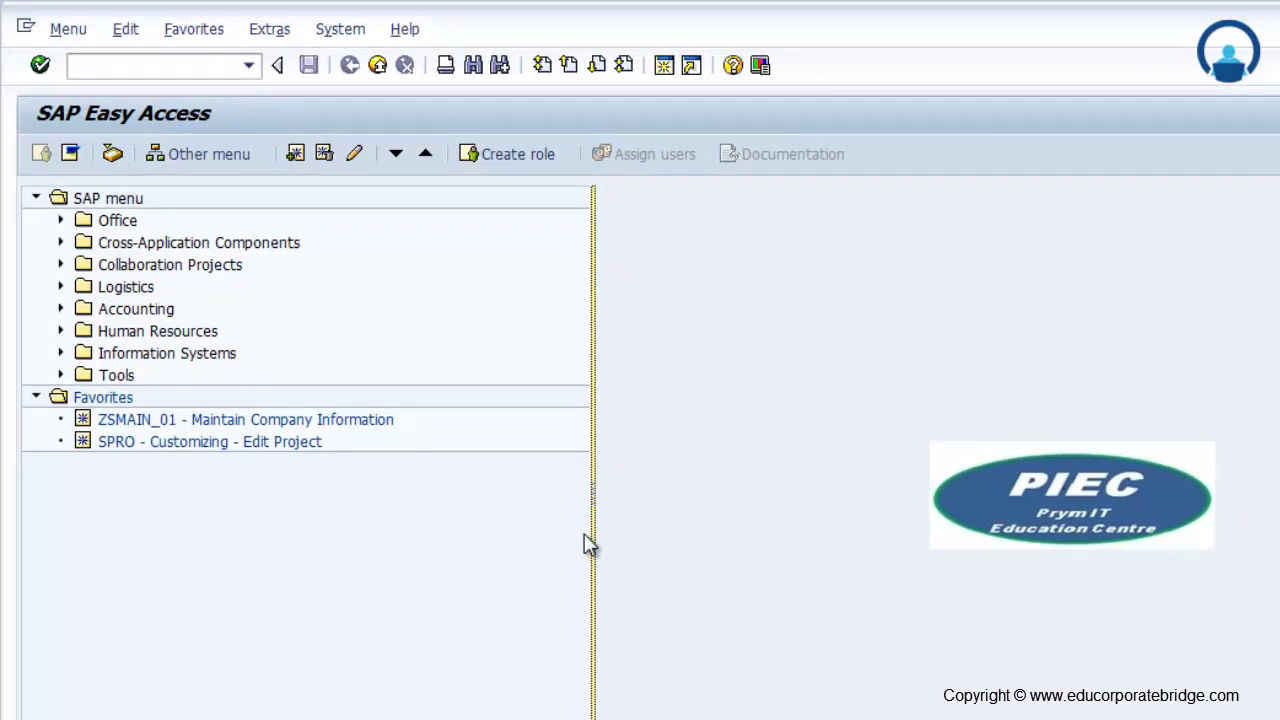
click(168, 64)
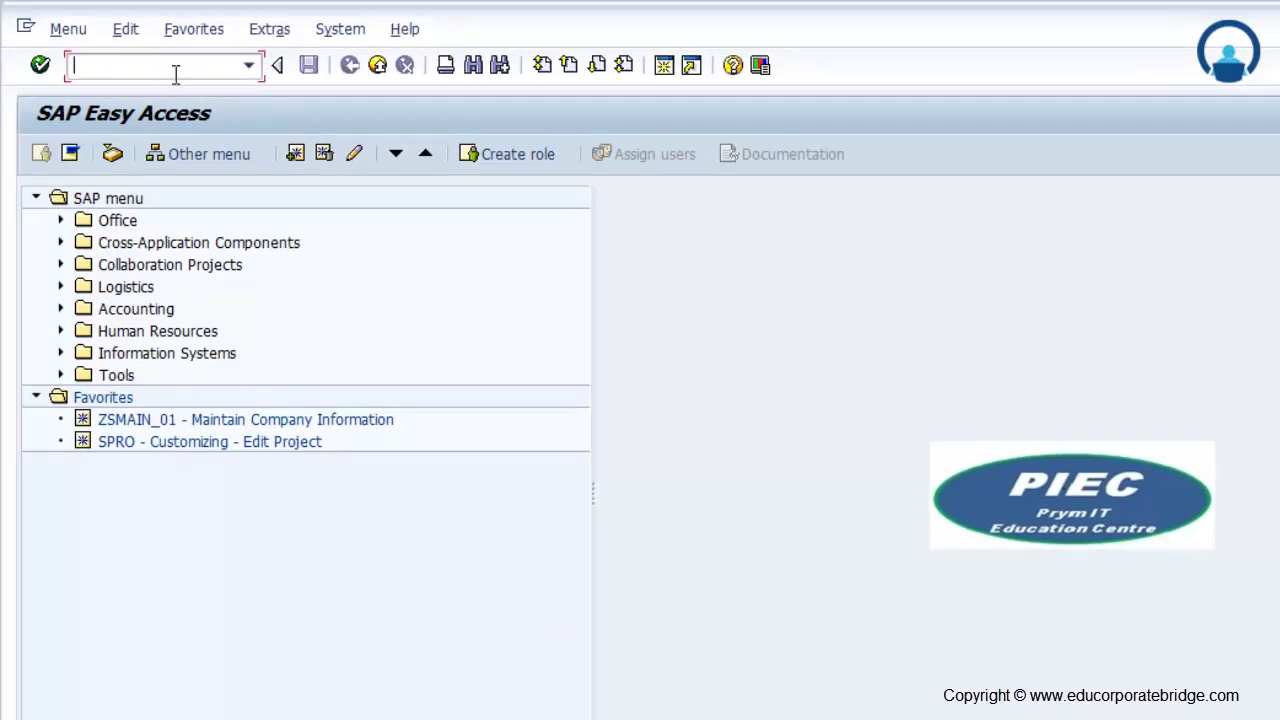
click(257, 69)
click(257, 69)
drag(594, 503, 577, 505)
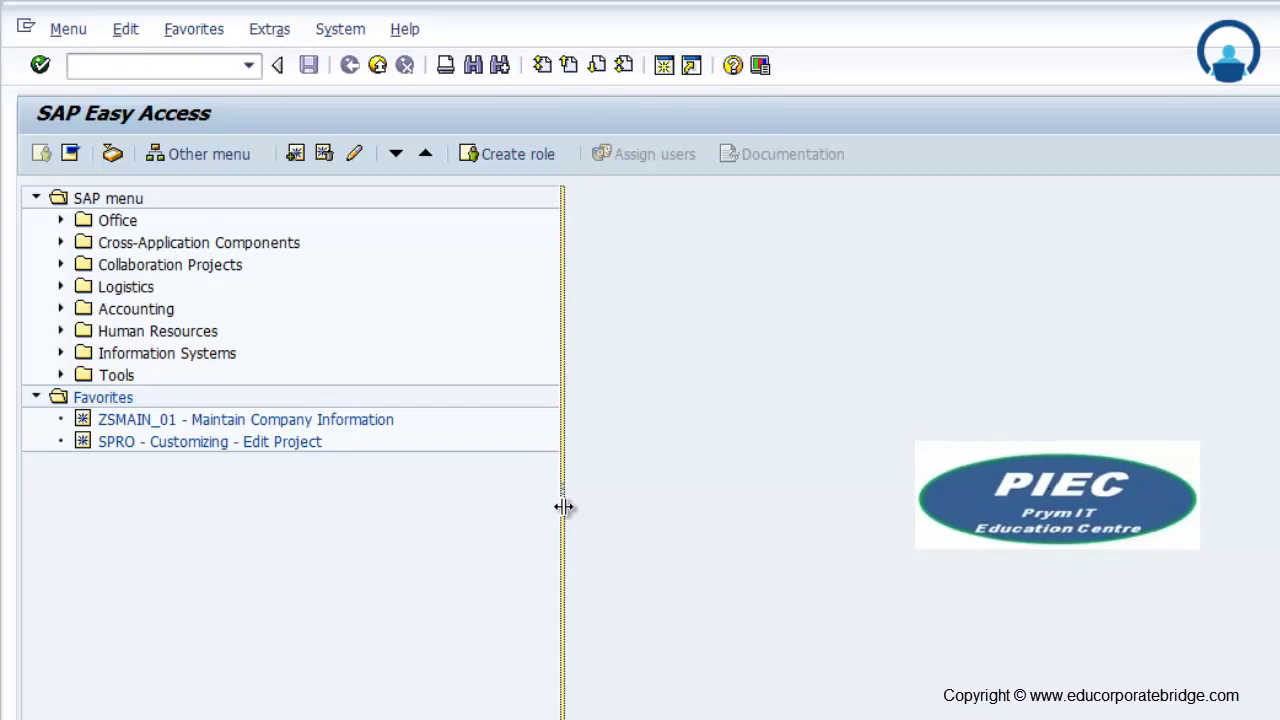
Run transaction SPRO and display the SAP Reference IMG
click(155, 68)
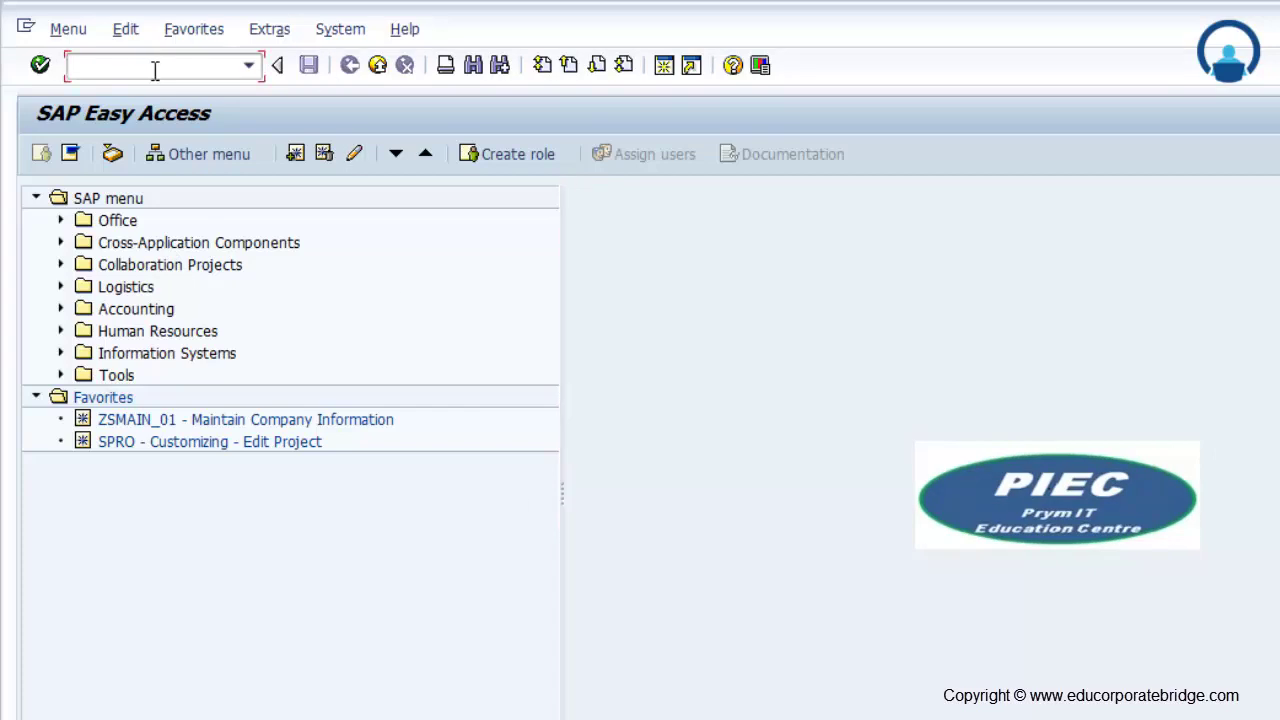
text(SPRO)
key(Return)
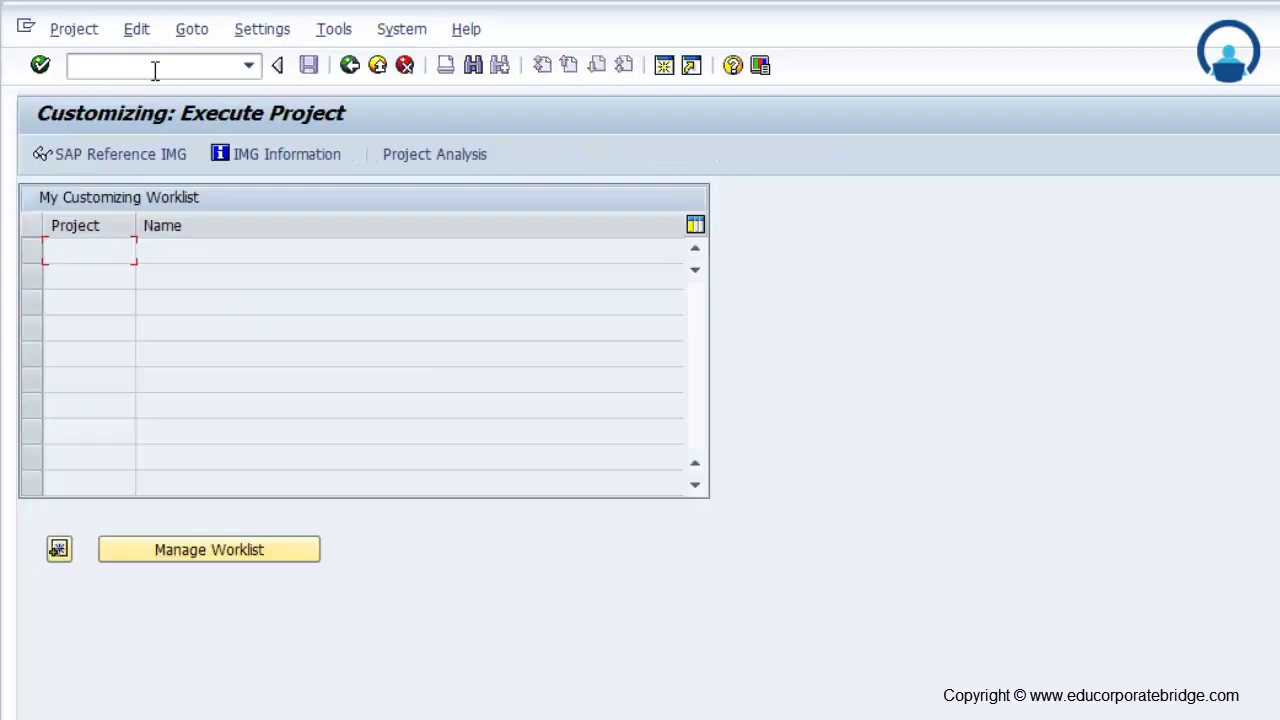
click(118, 155)
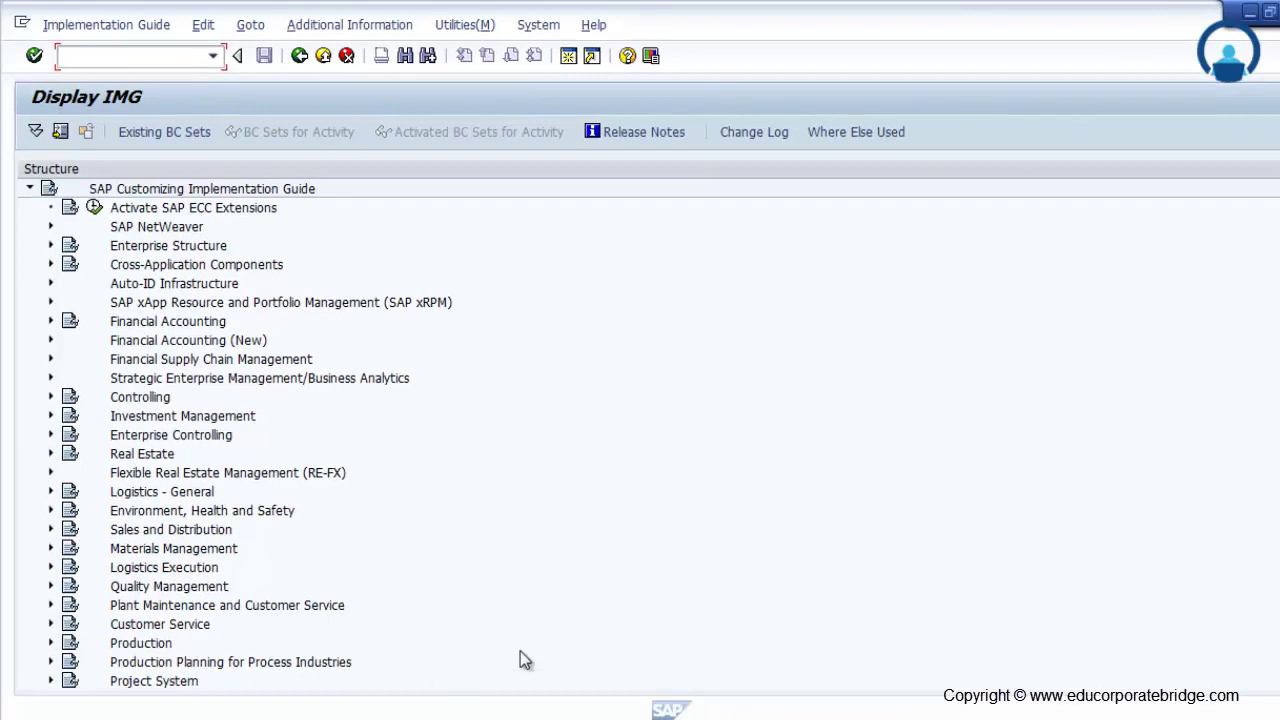
Look through the modules of the implementation guide and examine the activities under Financial Accounting
scroll(533, 610, down, 5)
scroll(533, 610, up, 2)
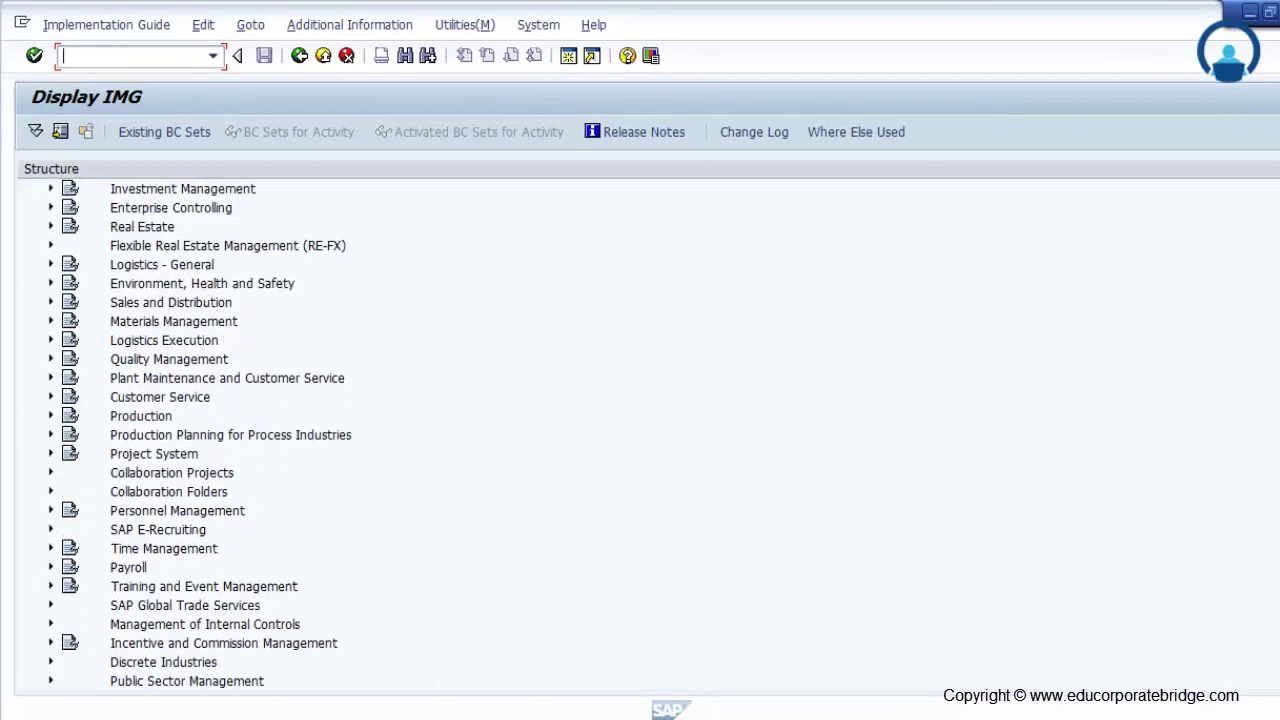
scroll(1260, 440, up, 3)
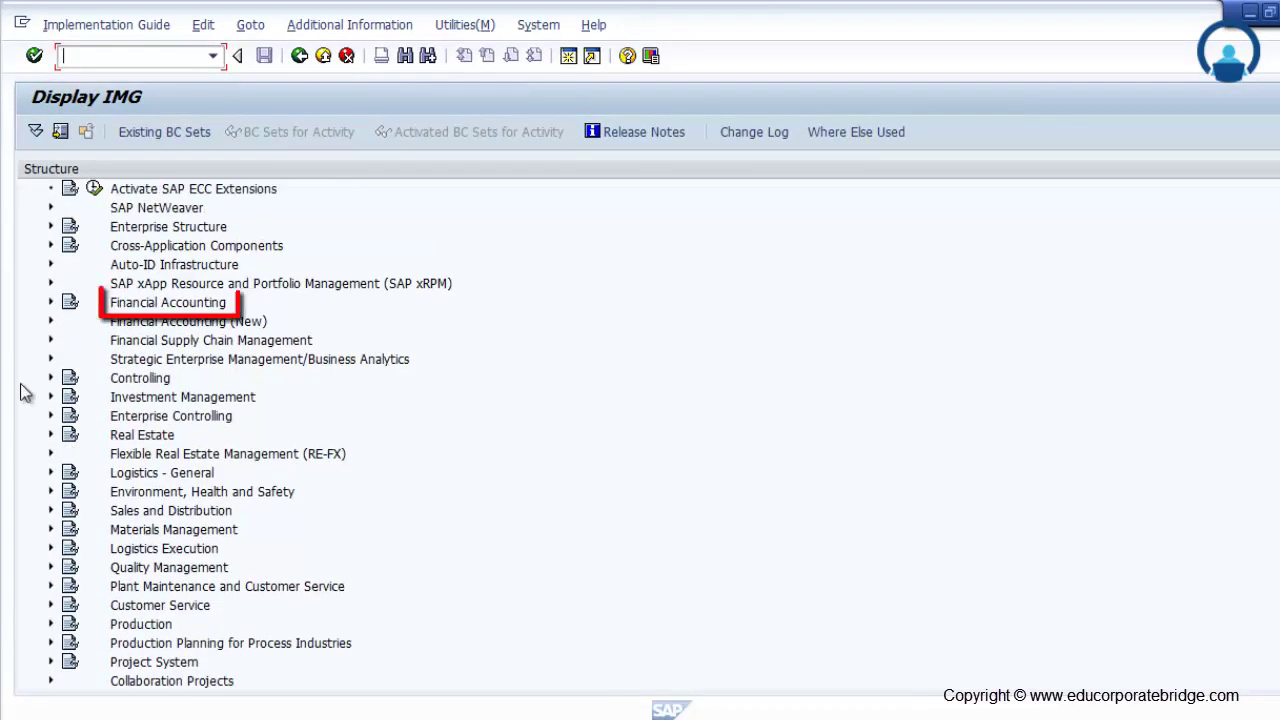
click(51, 303)
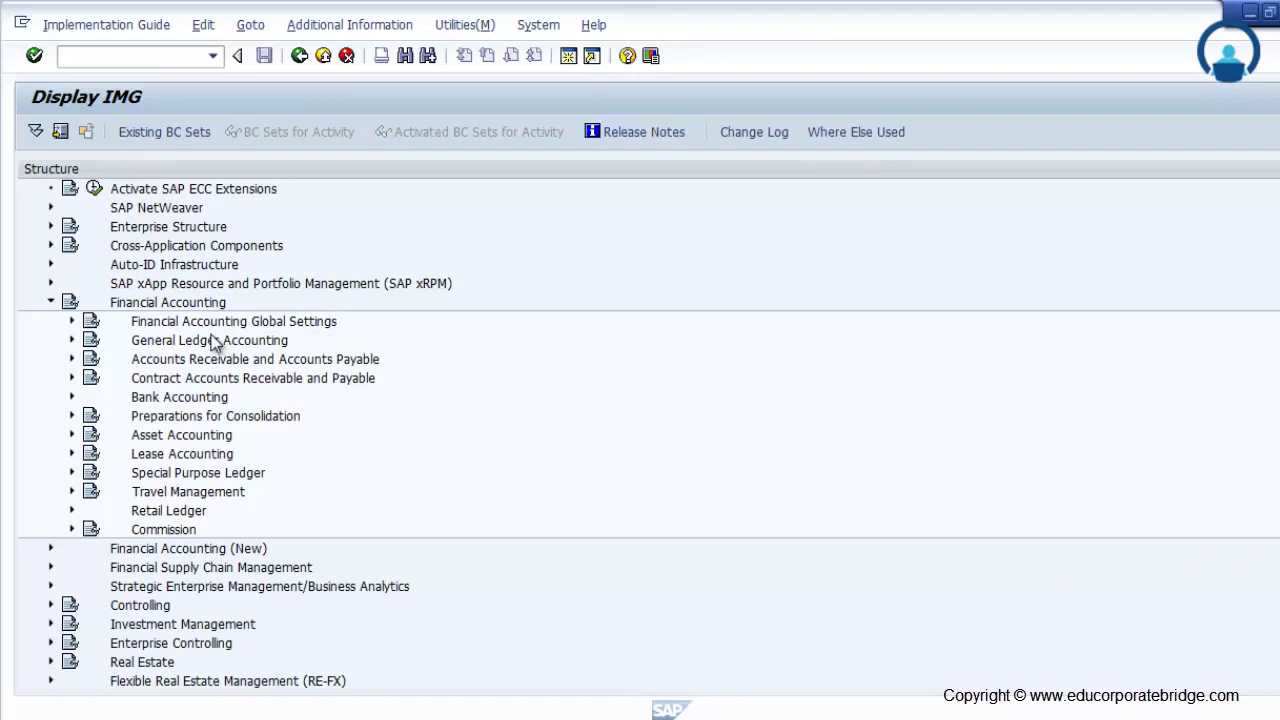
click(51, 302)
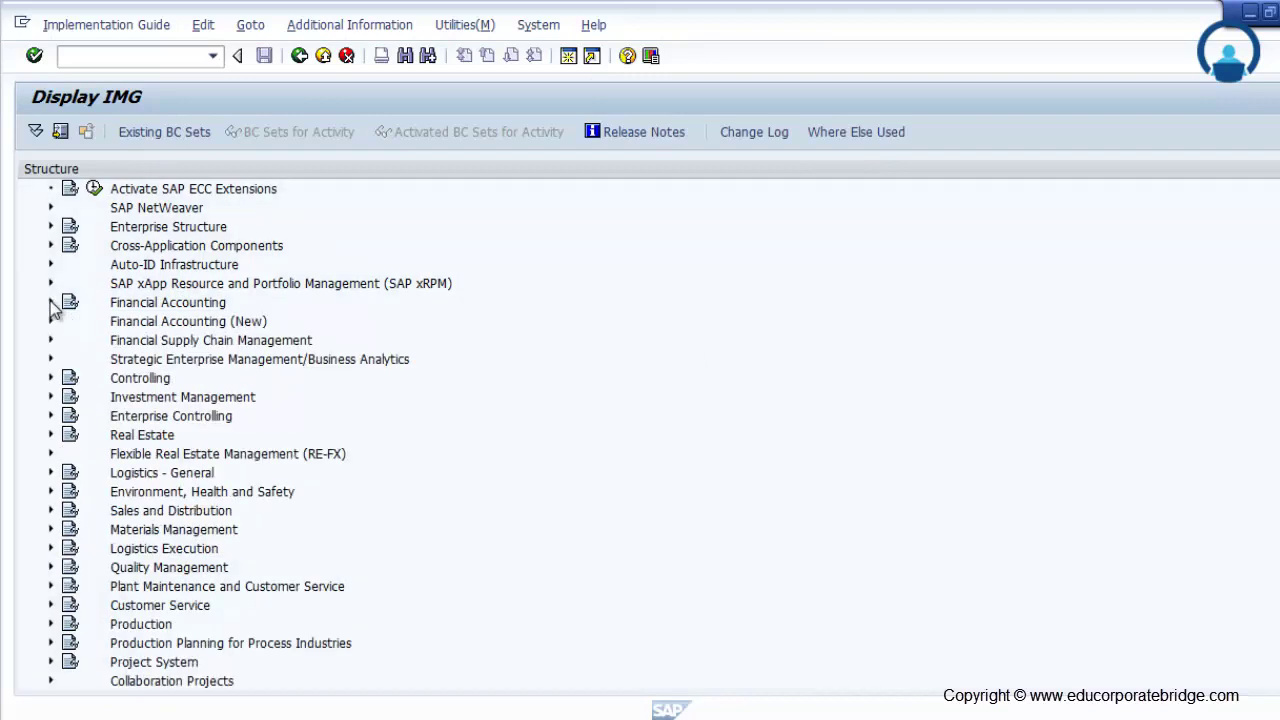
Examine the Enterprise Structure definition activities for Controlling, Logistics - General, and Sales and Distribution, and collapse Enterprise Structure
click(51, 227)
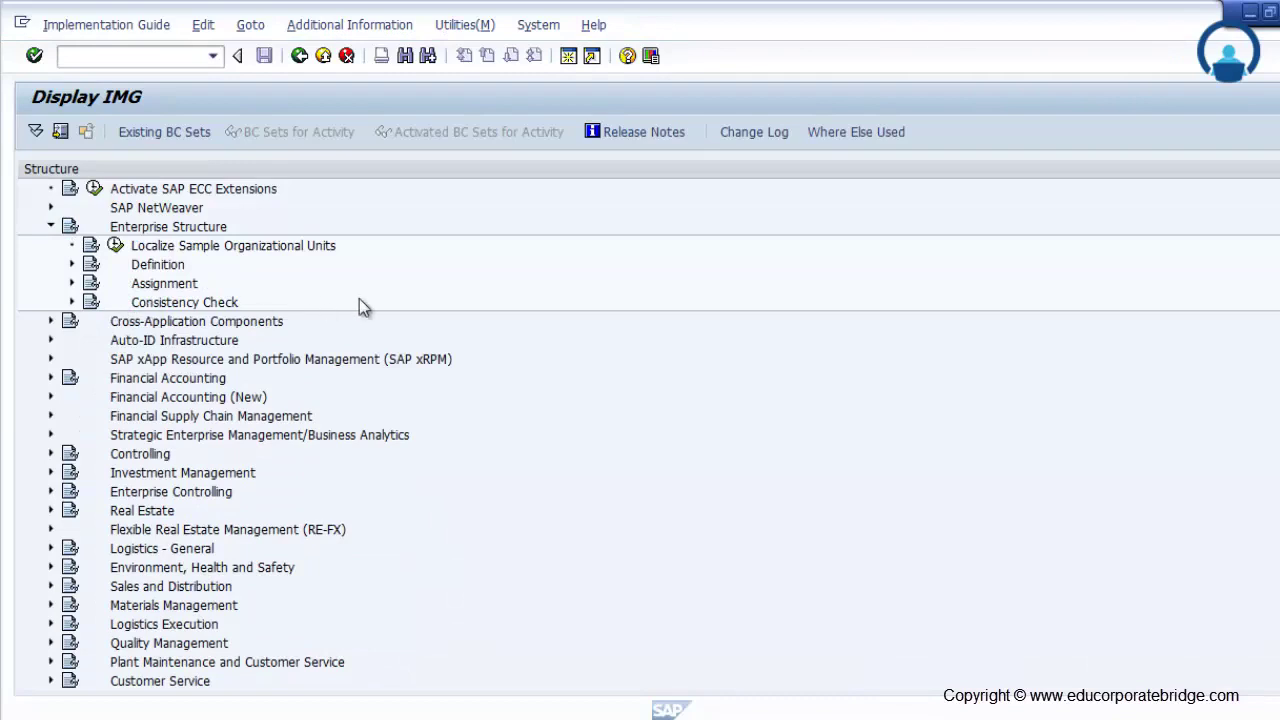
click(72, 264)
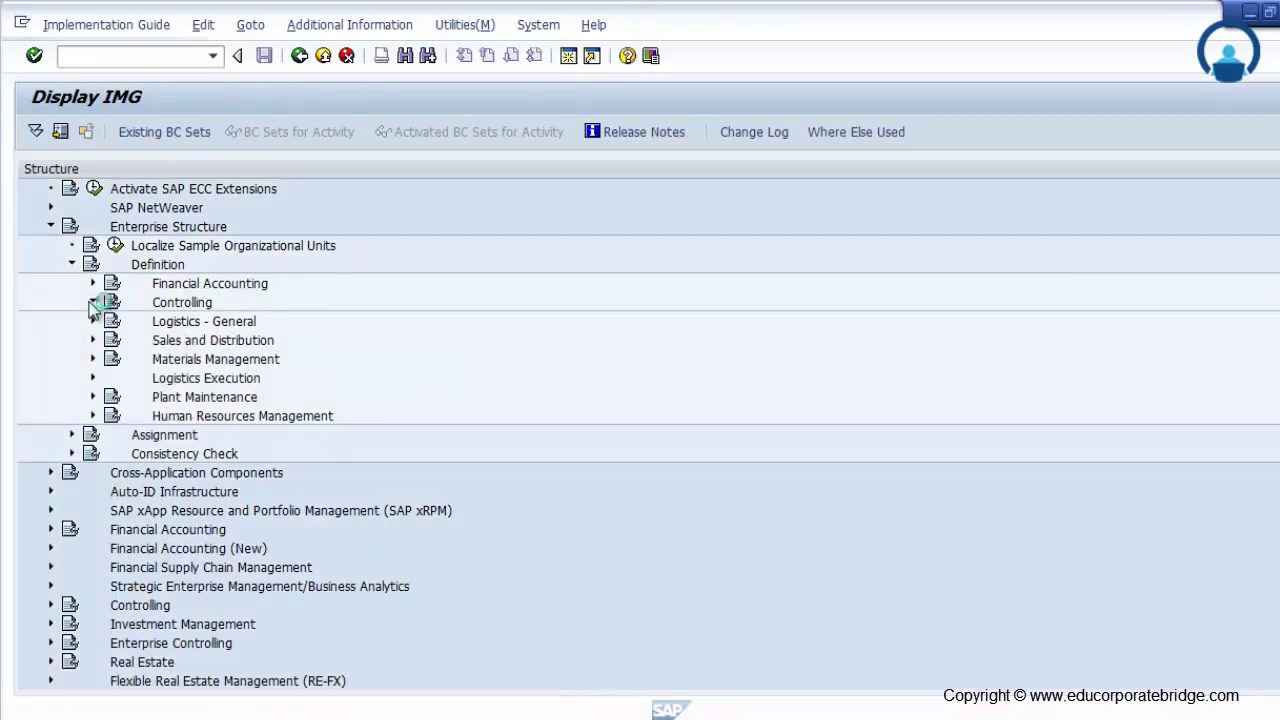
click(93, 302)
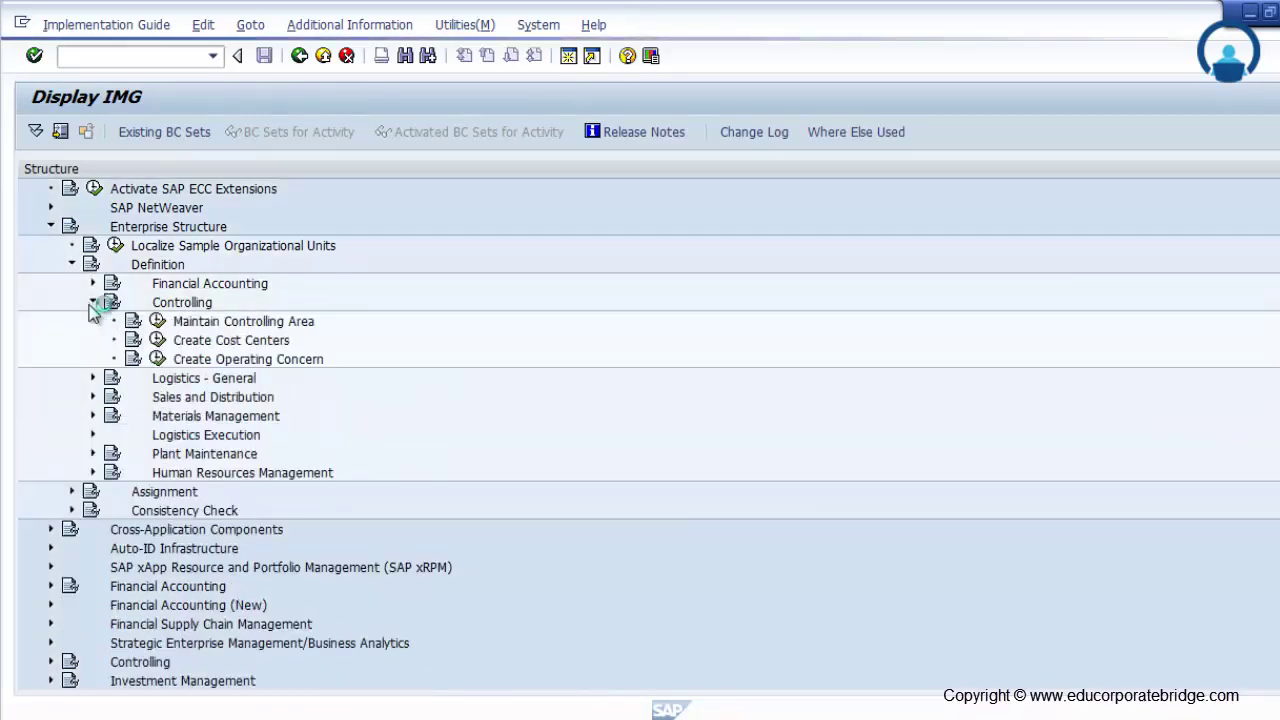
click(93, 378)
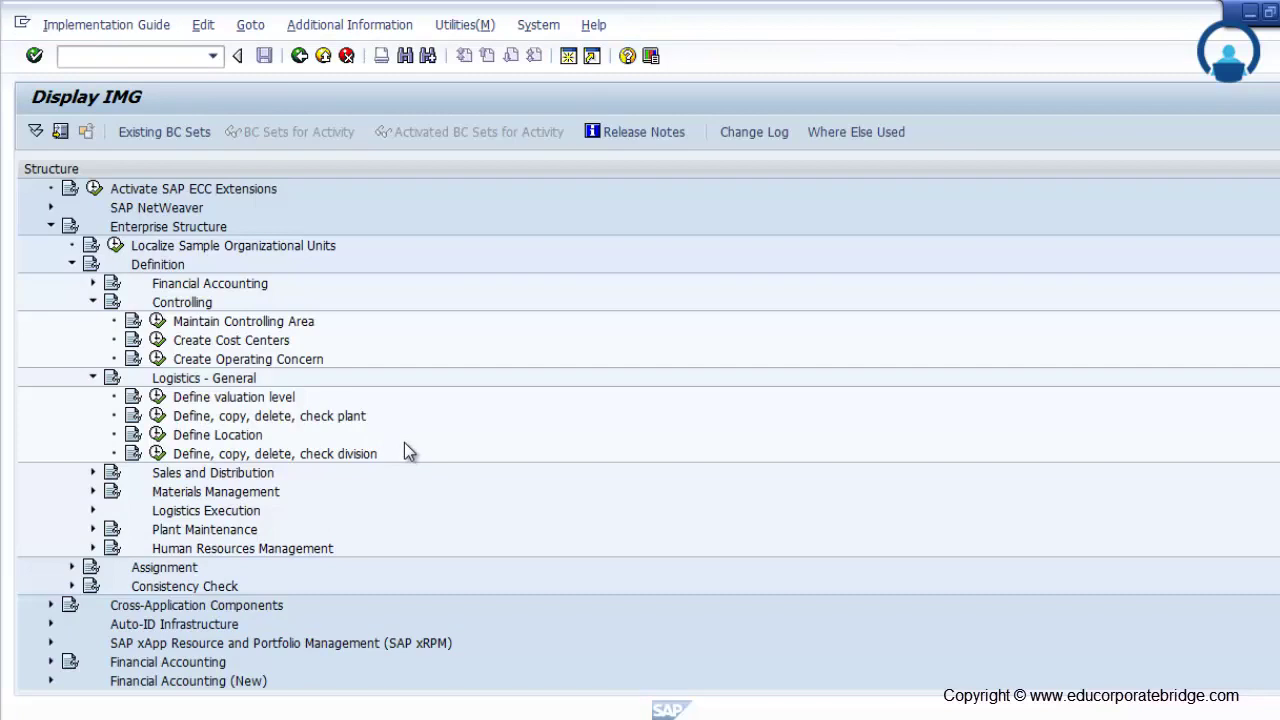
click(93, 472)
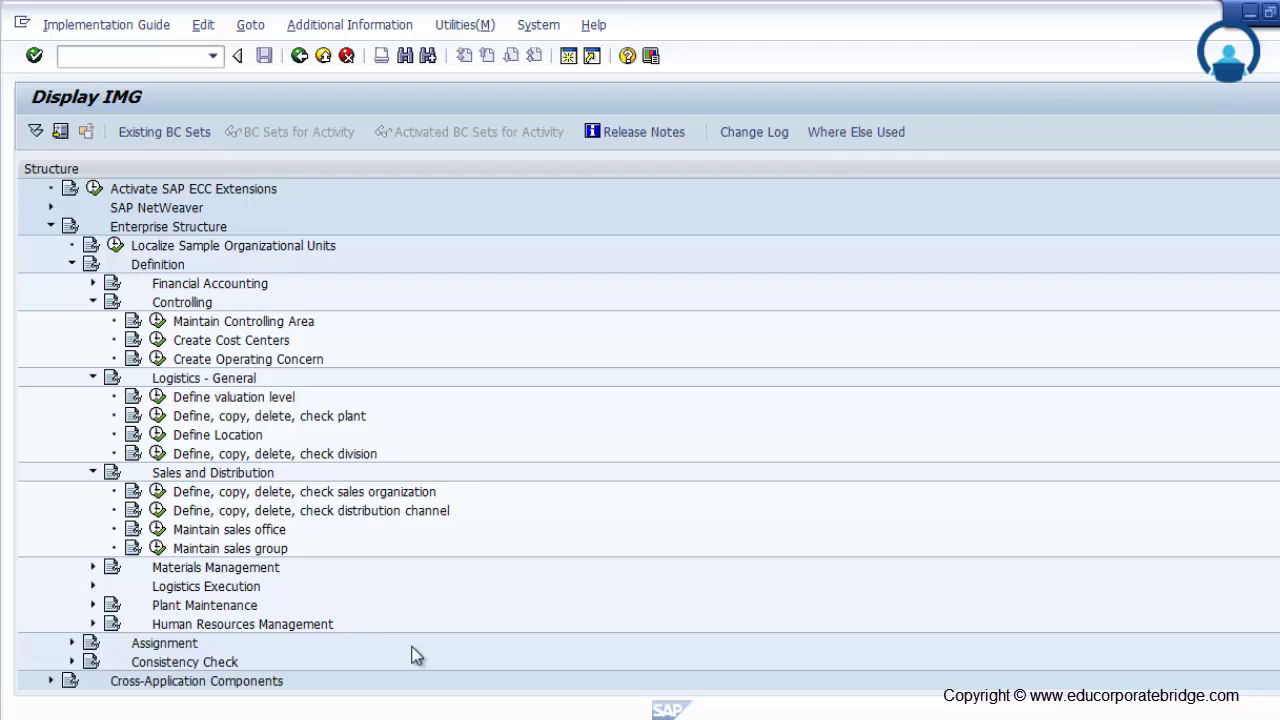
click(51, 227)
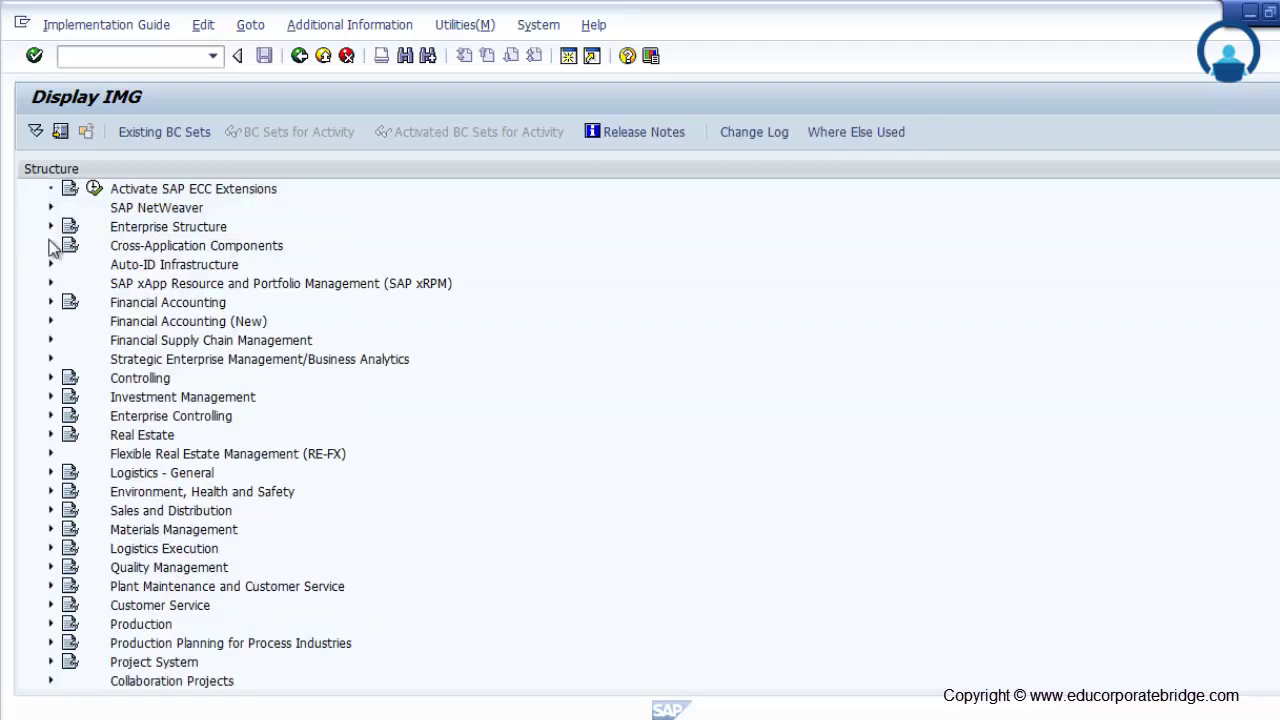
Open Define Special Characters for Projects under Project System > Structures > Operative Structures > Work Breakdown Structure (WBS) > Project Coding Mask
scroll(305, 550, down, 4)
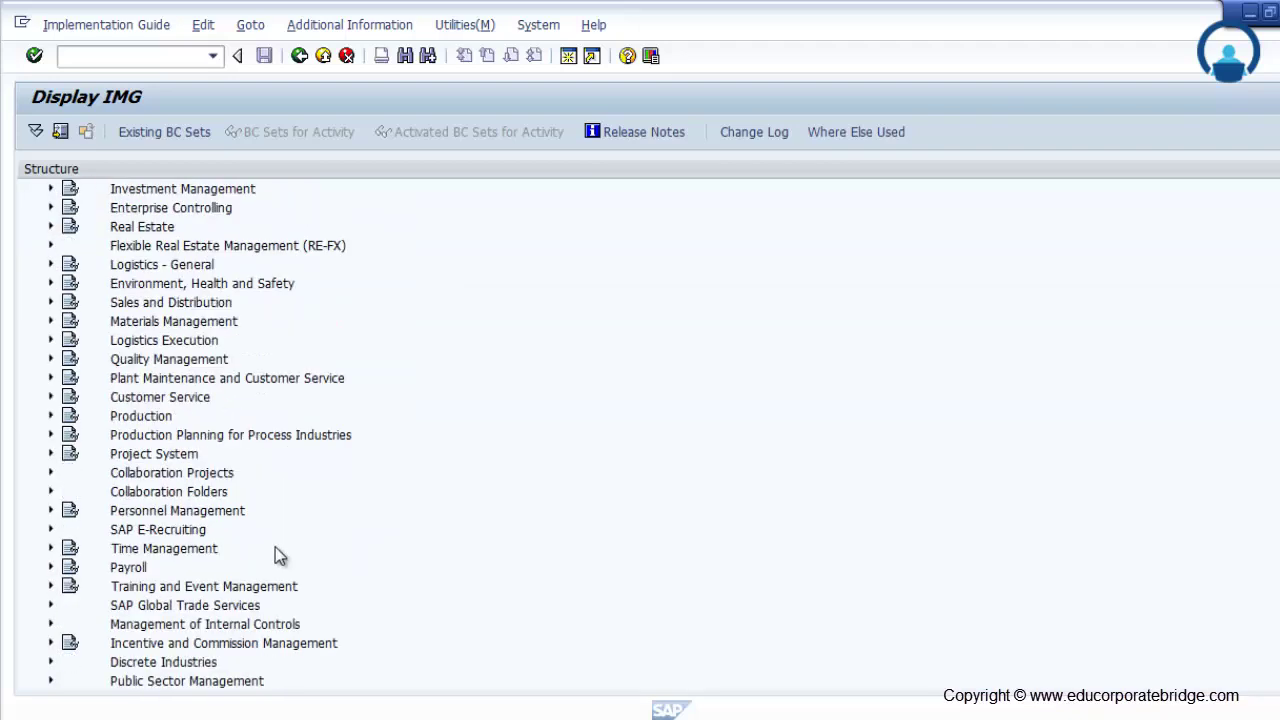
click(51, 454)
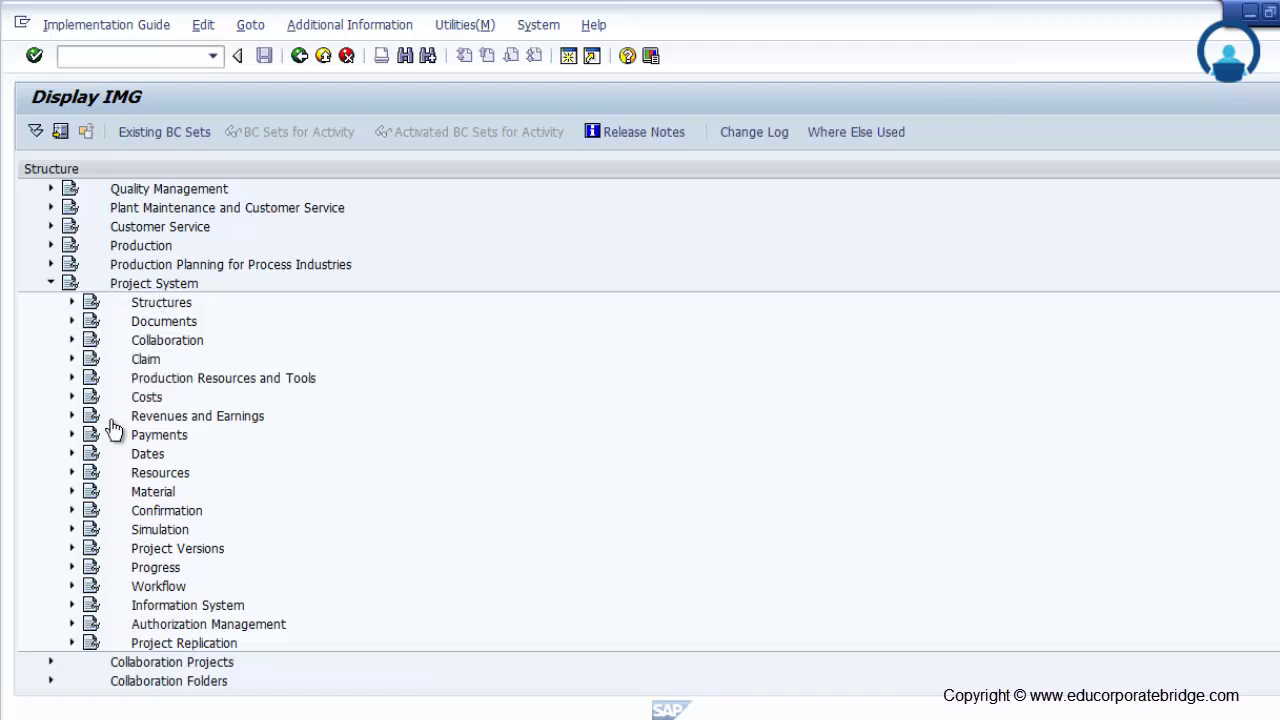
click(72, 303)
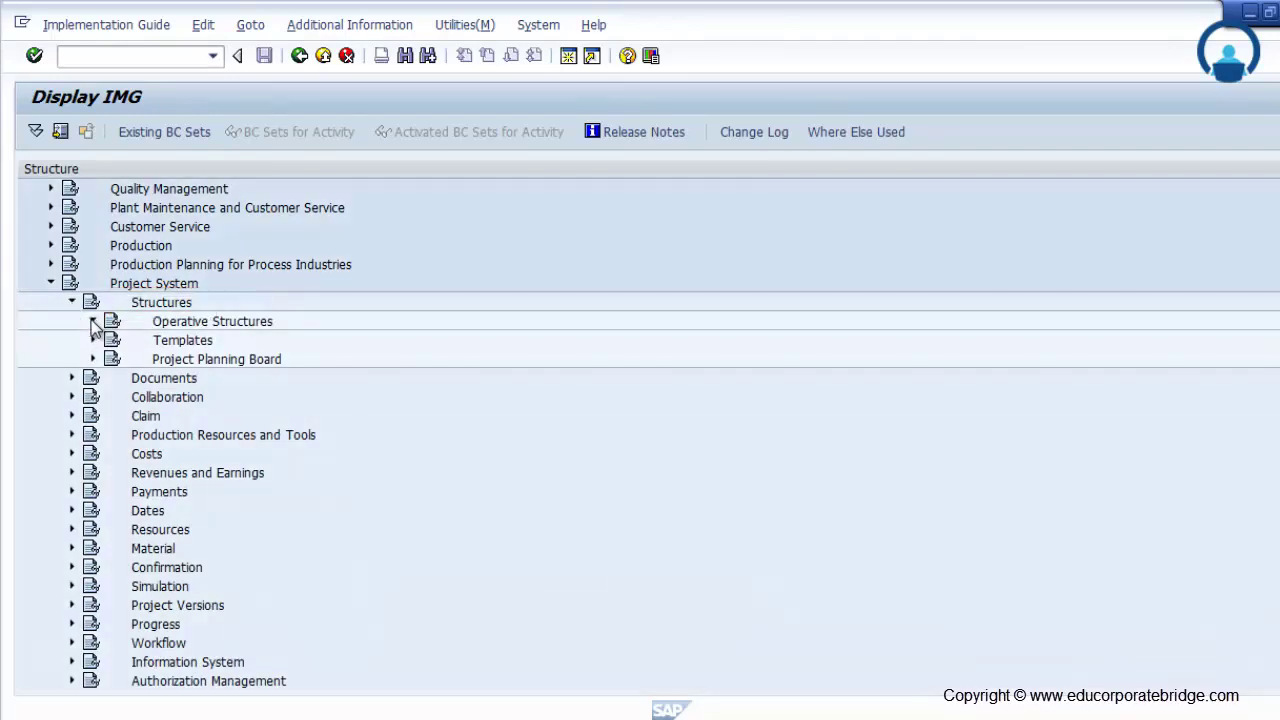
click(92, 321)
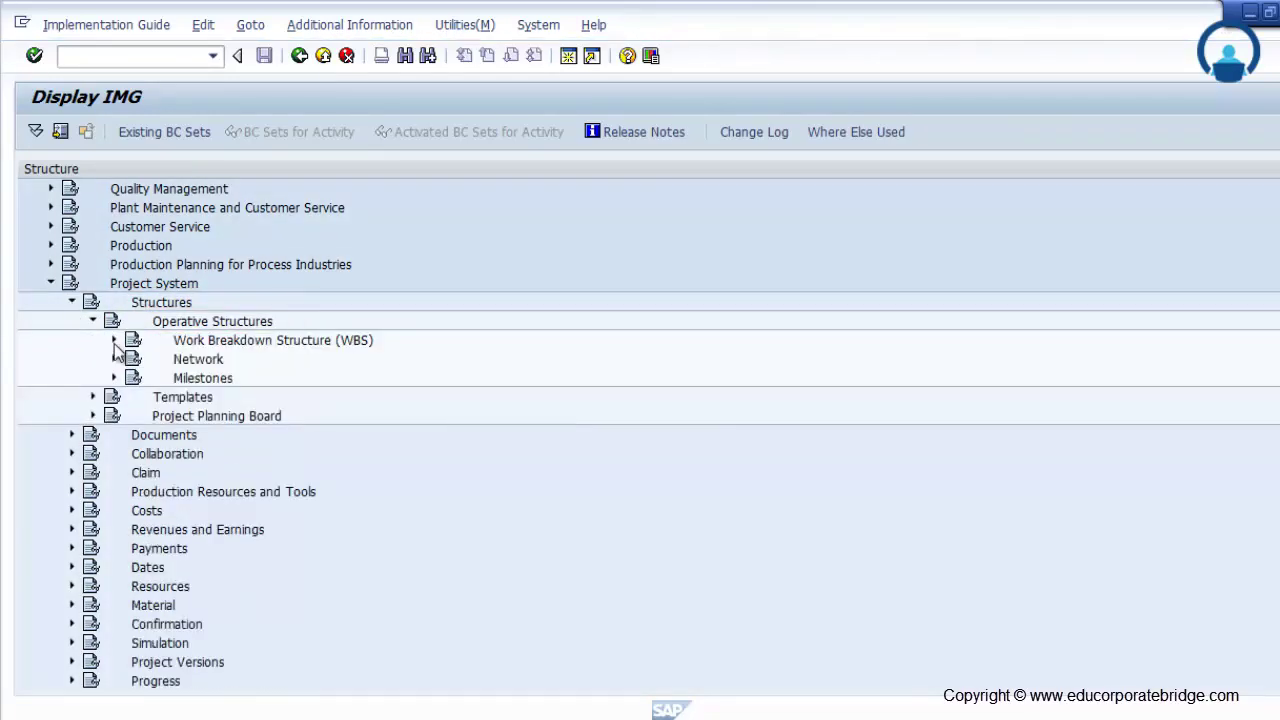
click(114, 341)
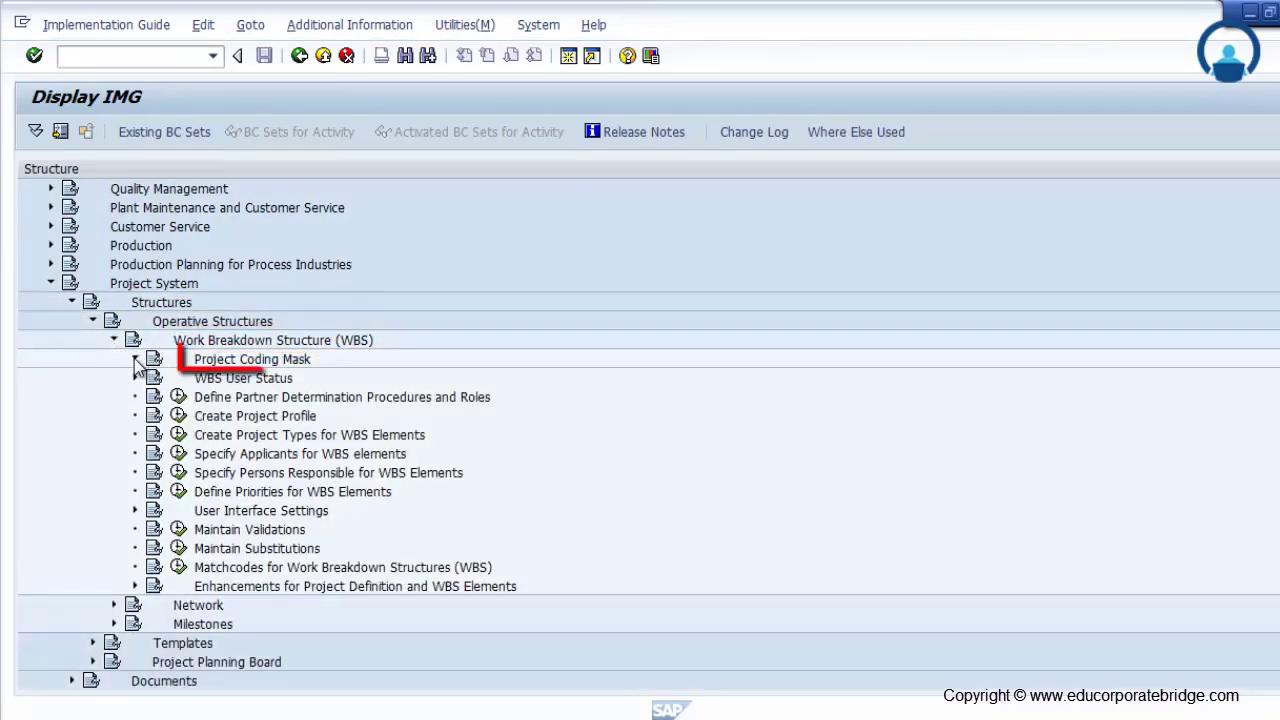
click(135, 359)
click(199, 380)
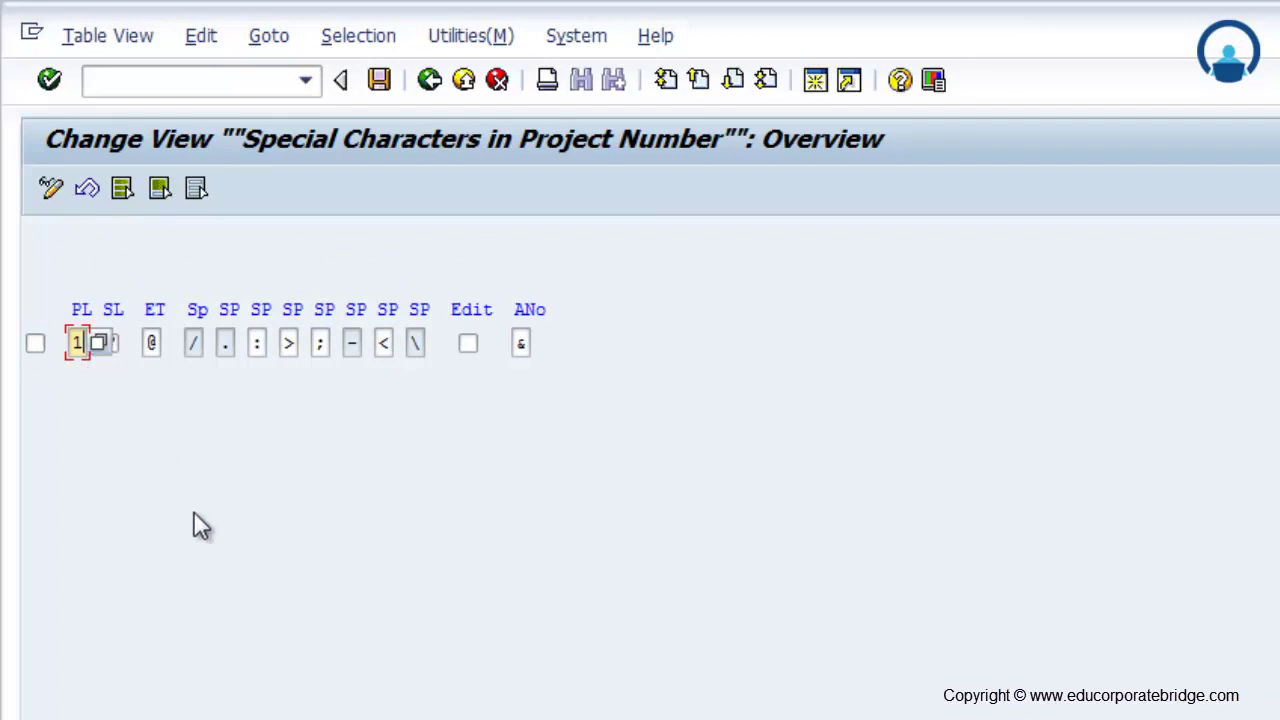
Set PL to 3 with SL ticked for the special characters in the project number, and confirm the entry
key(BackSpace)
text(3)
click(120, 348)
click(116, 352)
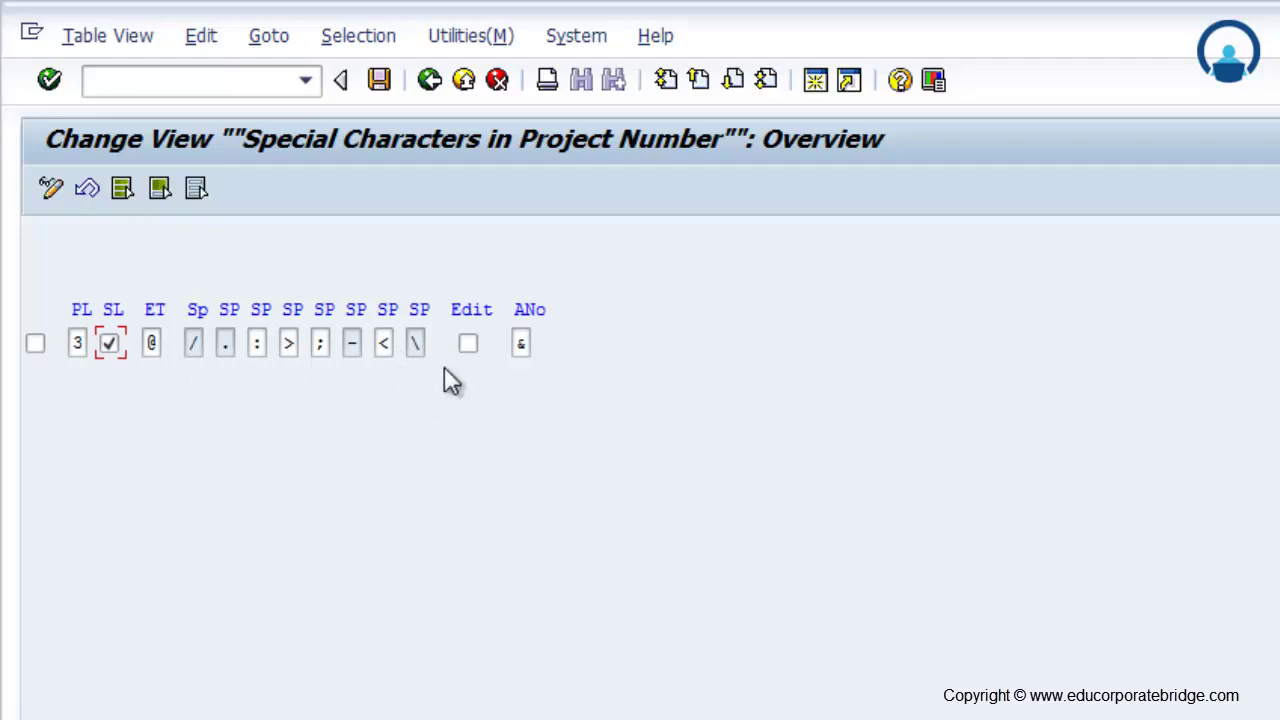
key(Return)
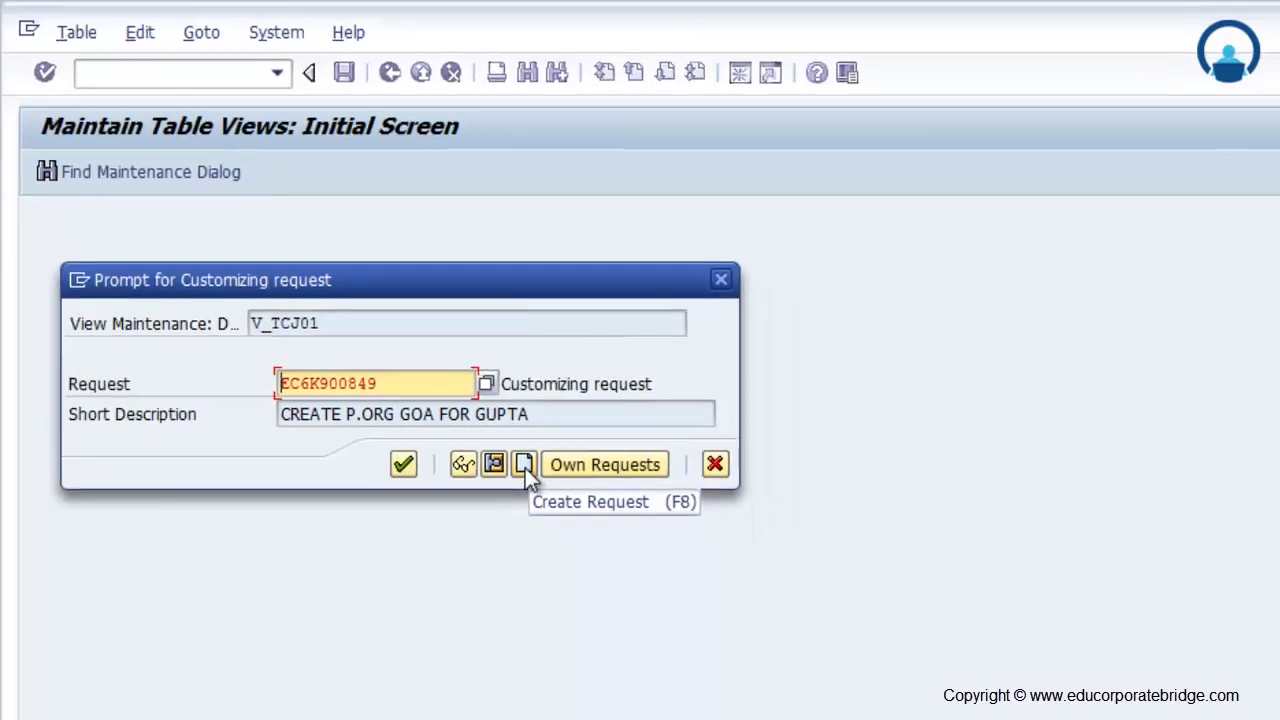
Create and save a new customizing request with the short description "PS : Define Special Char 05052014"
click(524, 465)
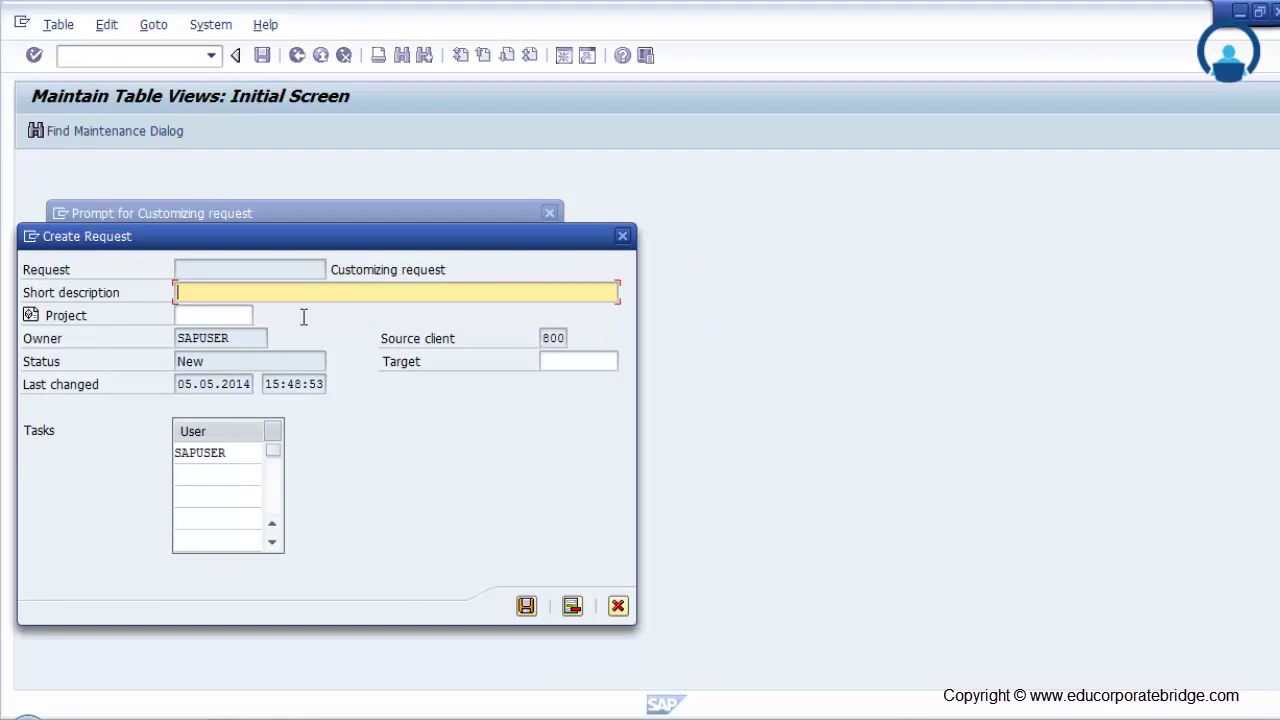
drag(333, 246, 507, 302)
click(418, 352)
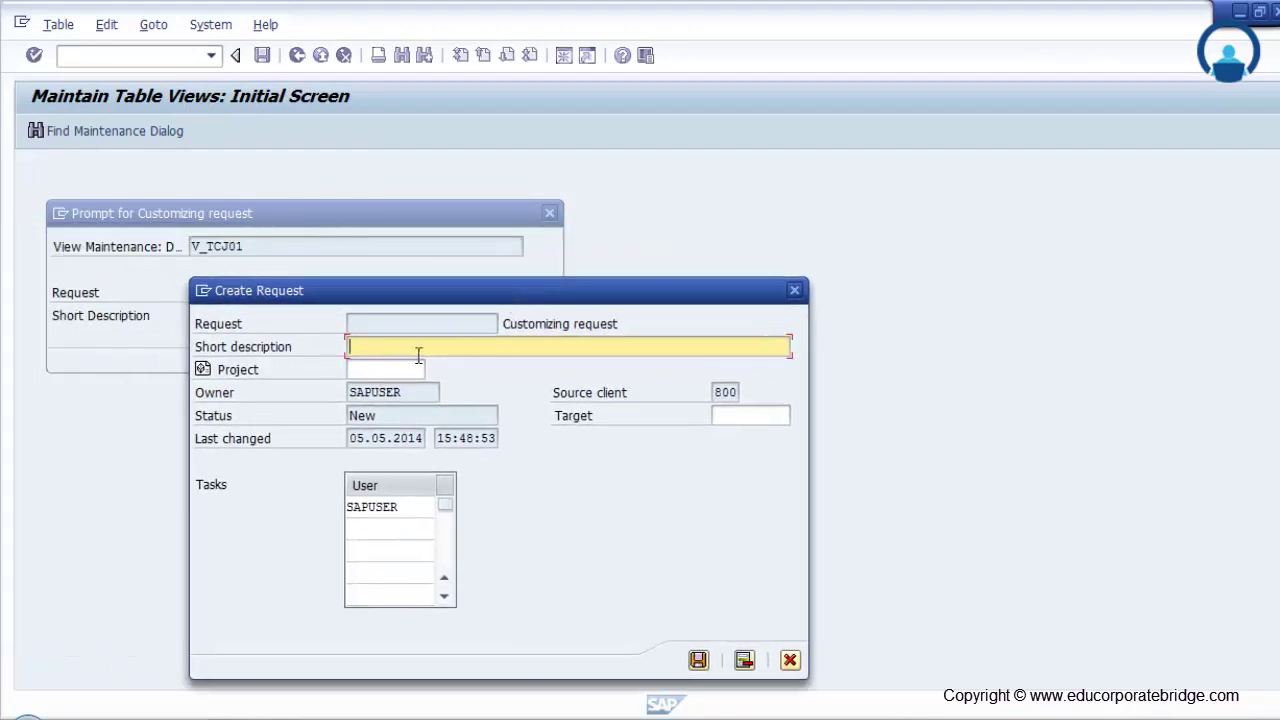
text(PS :)
text(Define Special Char)
text(05052014)
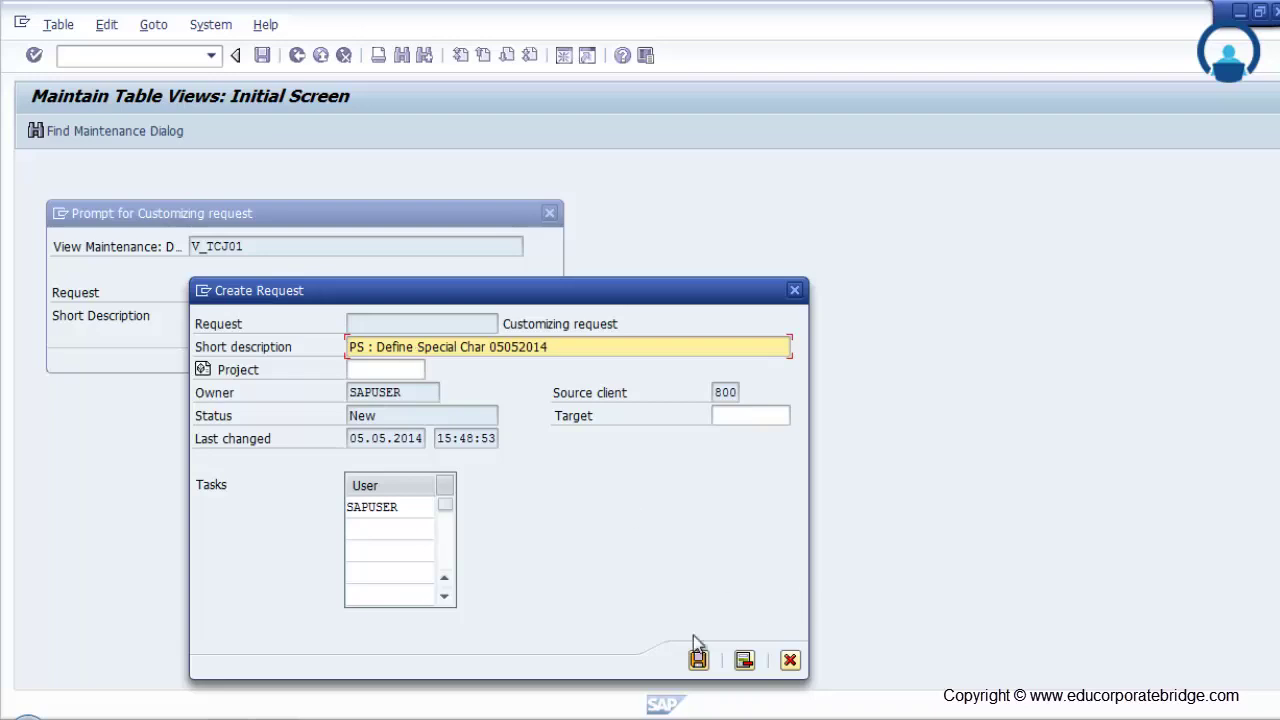
click(698, 660)
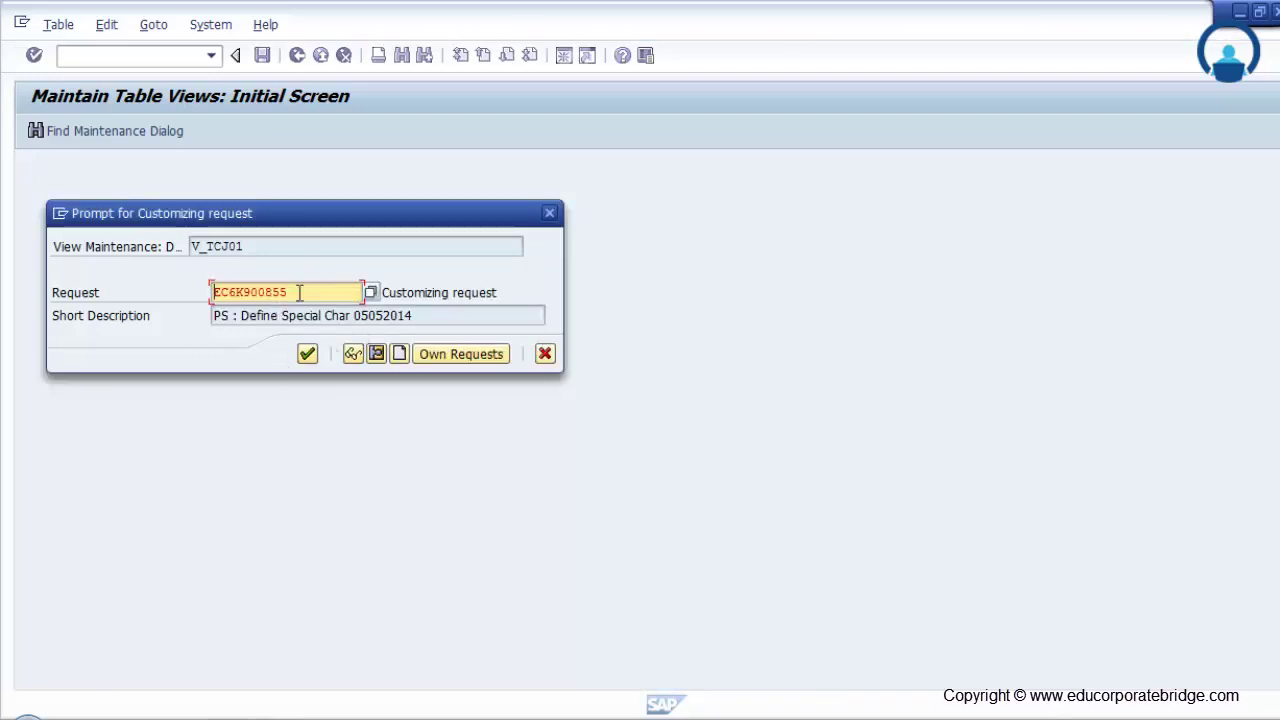
Accept the new customizing request for view V_TCJ01 and return to the implementation guide
drag(294, 292, 203, 296)
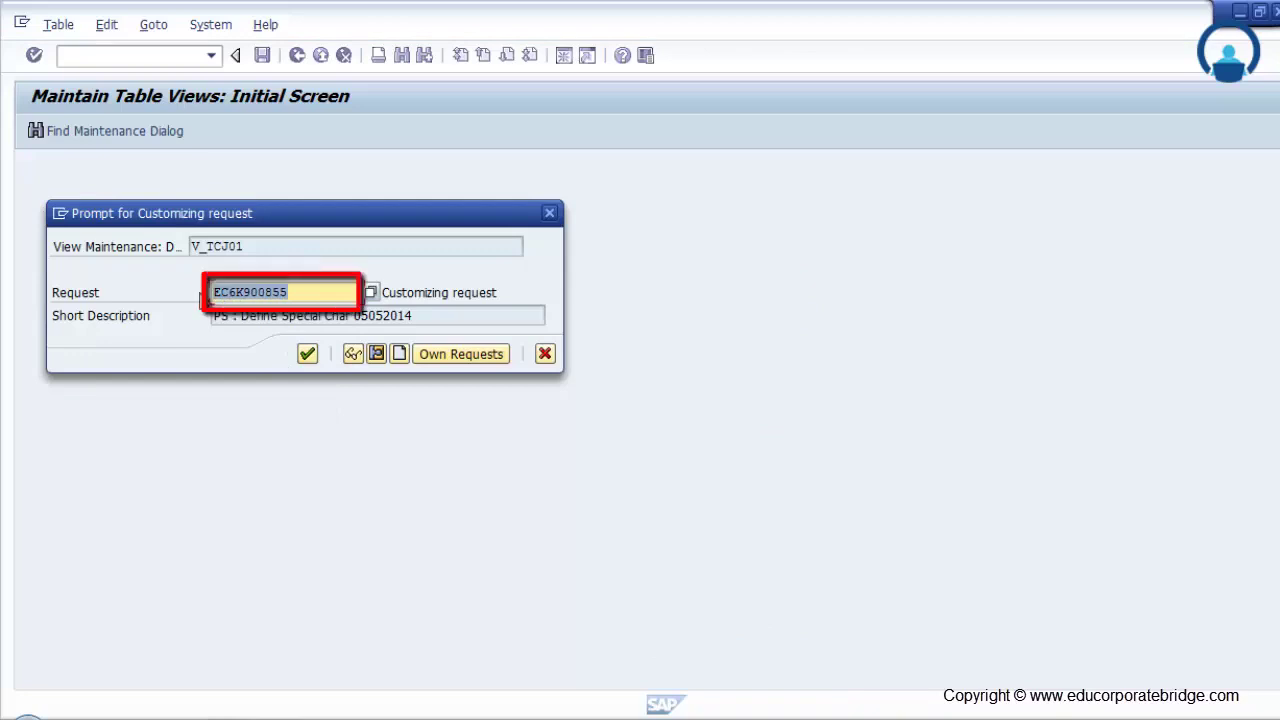
drag(428, 316, 204, 322)
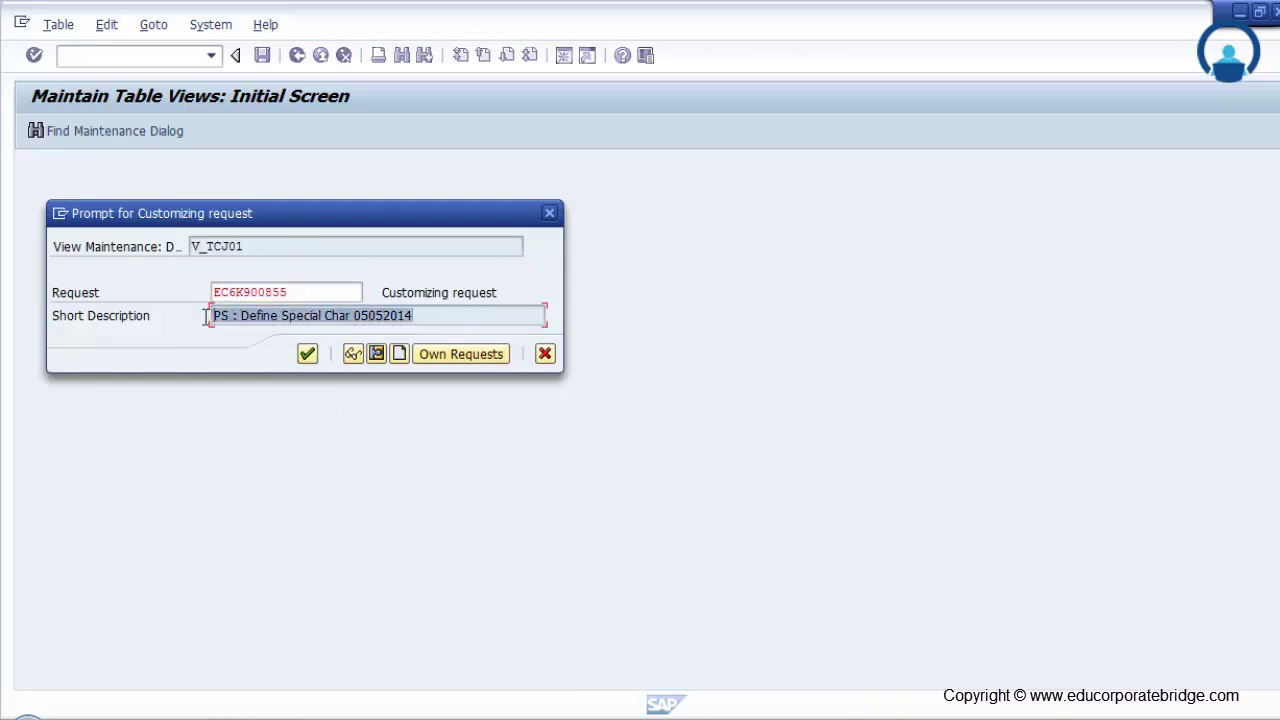
click(307, 357)
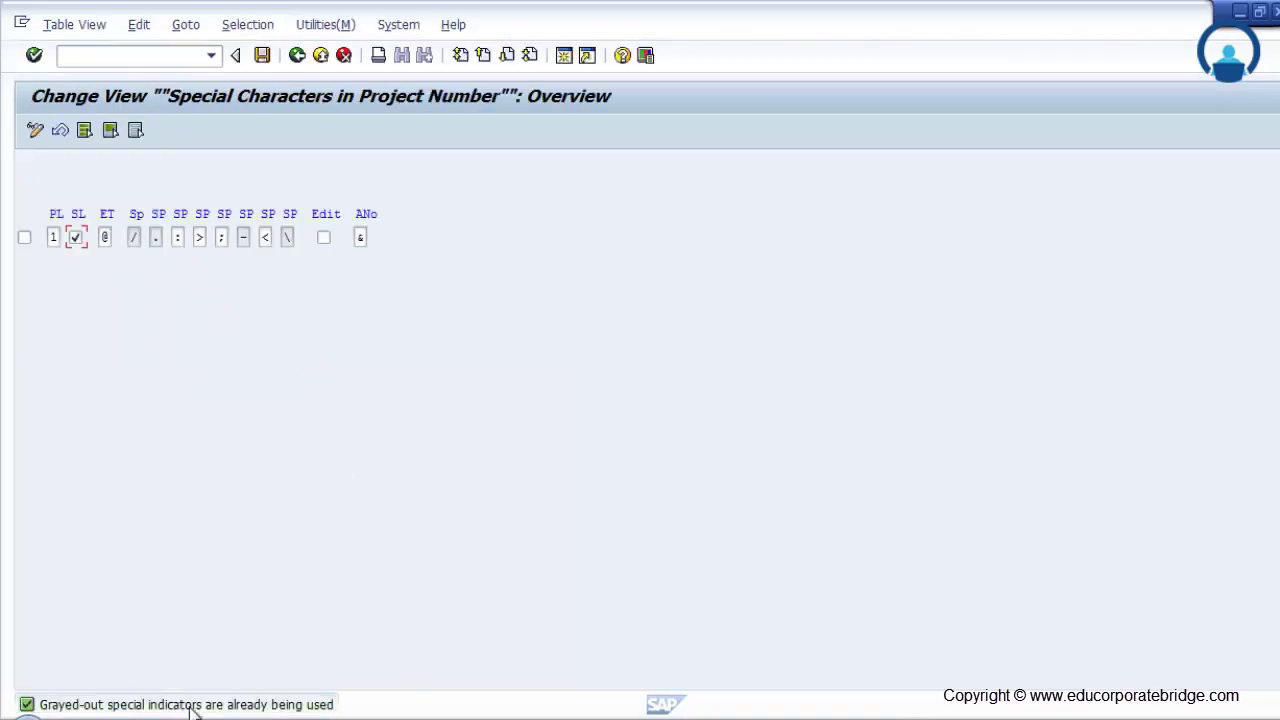
click(297, 56)
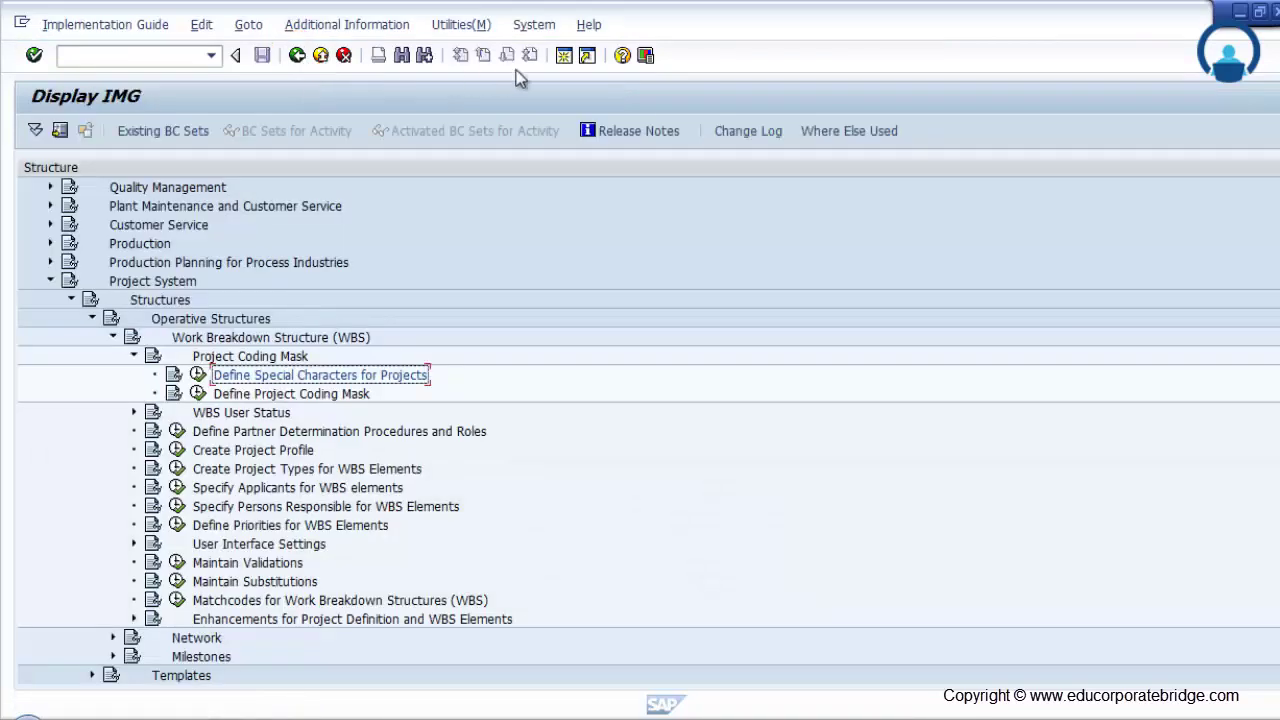
Open the Transport Organizer from SAP Easy Access with transaction code SE10
key(F3)
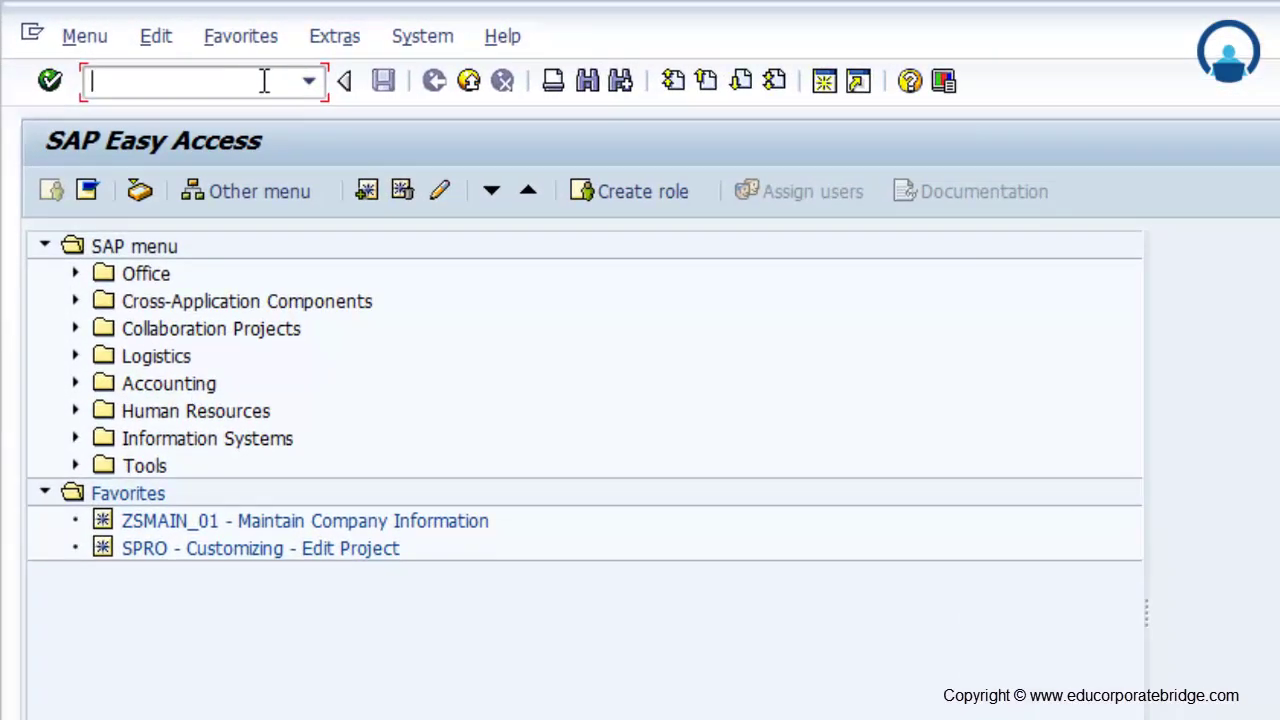
text(SE10)
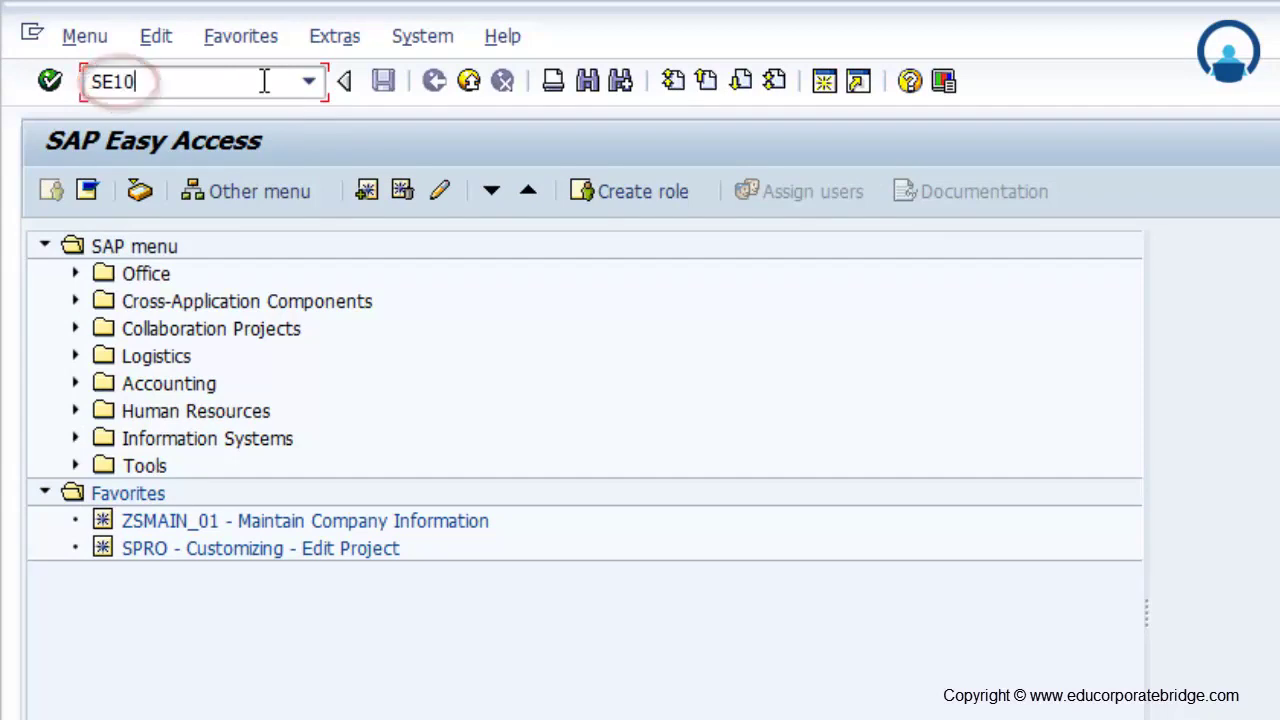
key(Return)
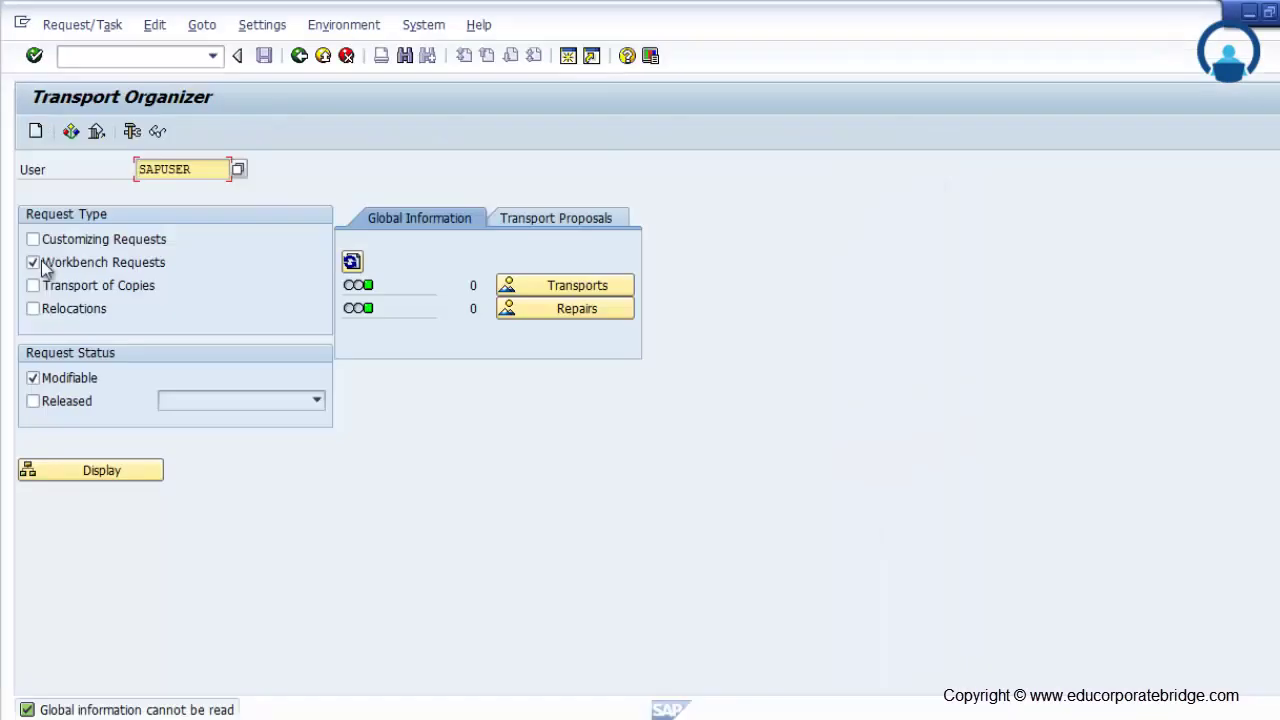
Display the user's transport requests with Customizing Requests, Workbench Requests and Modifiable ticked, and Released unticked
drag(208, 170, 128, 172)
click(134, 470)
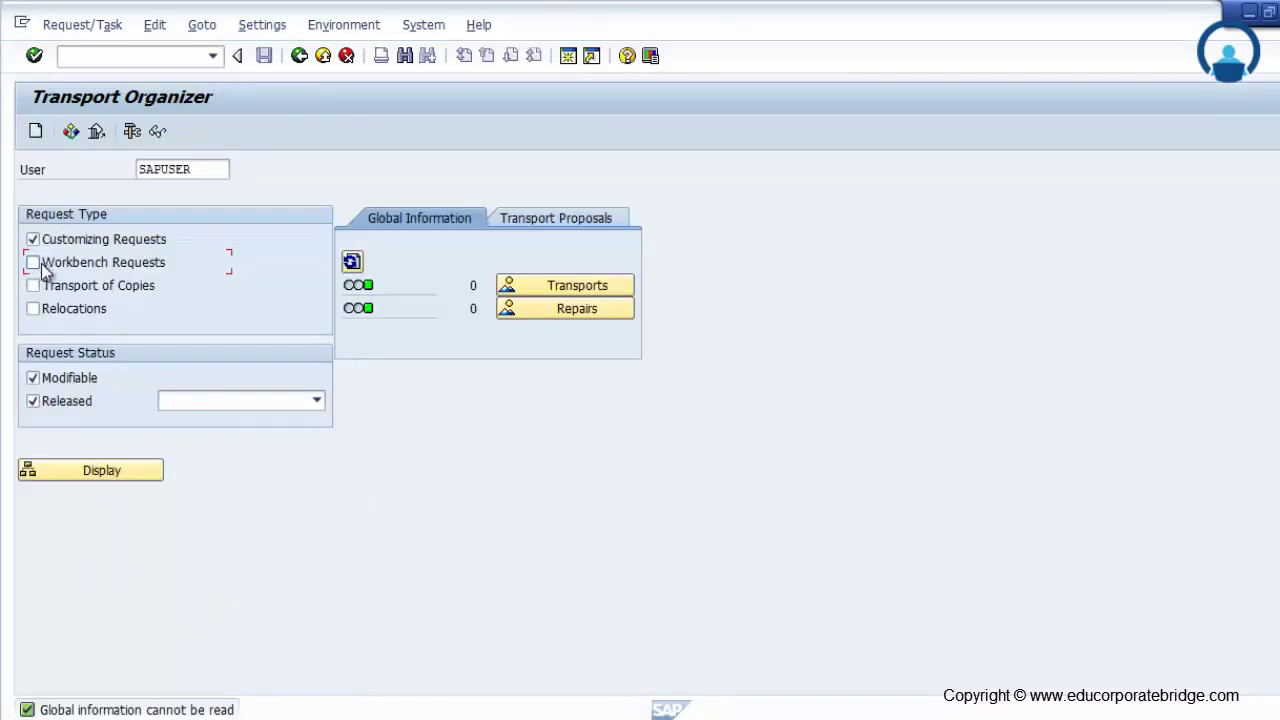
click(33, 262)
click(34, 403)
click(34, 403)
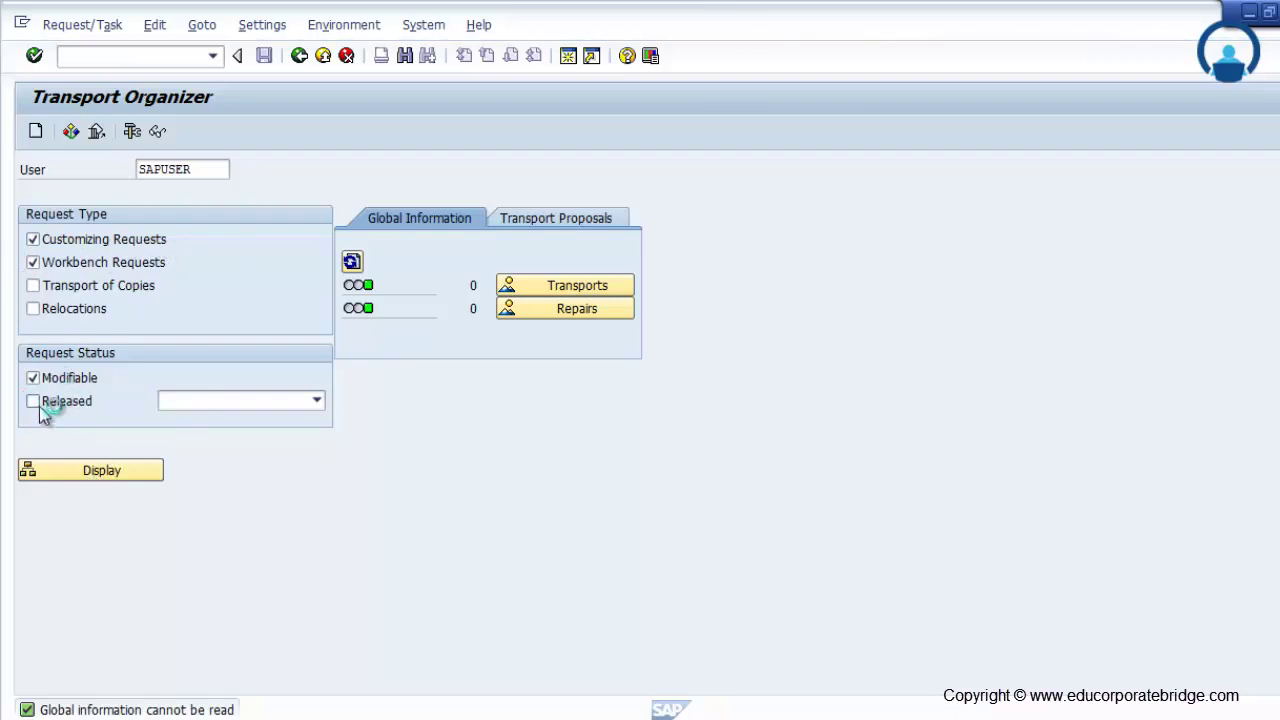
click(114, 476)
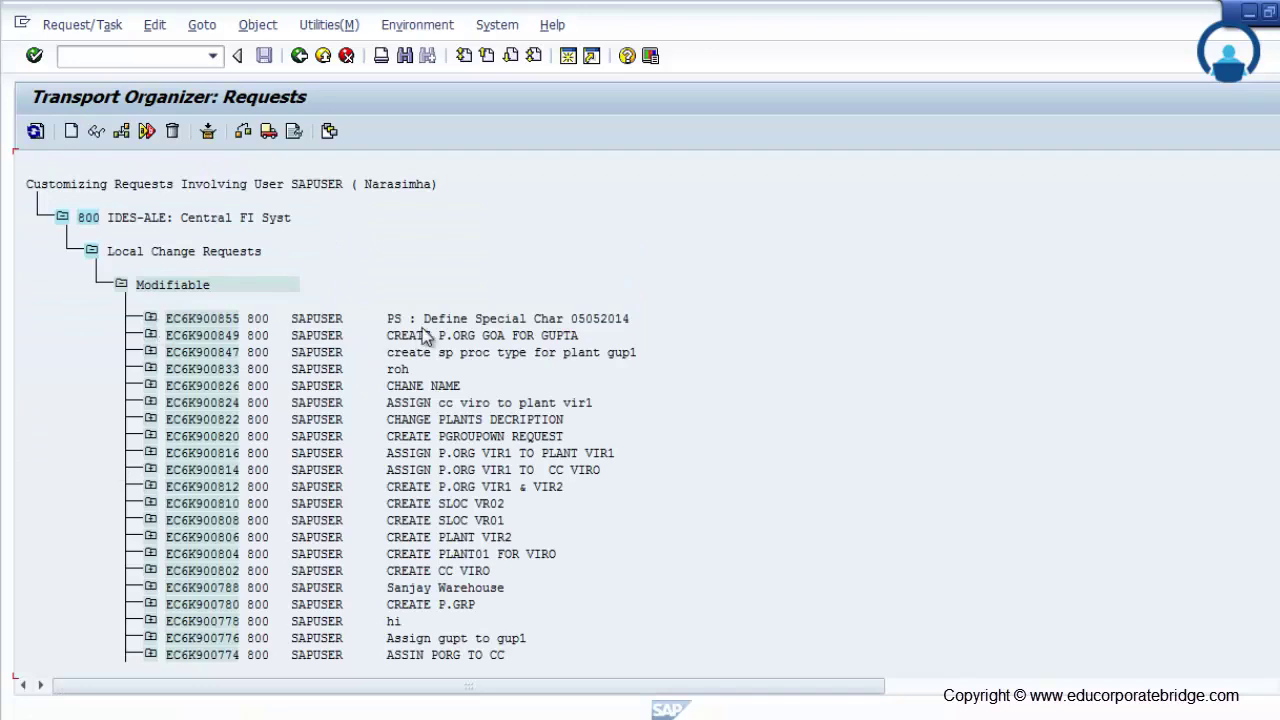
Expand the request "PS : Define Special Char 05052014" and copy its full line, from request number to description, to the clipboard
click(150, 318)
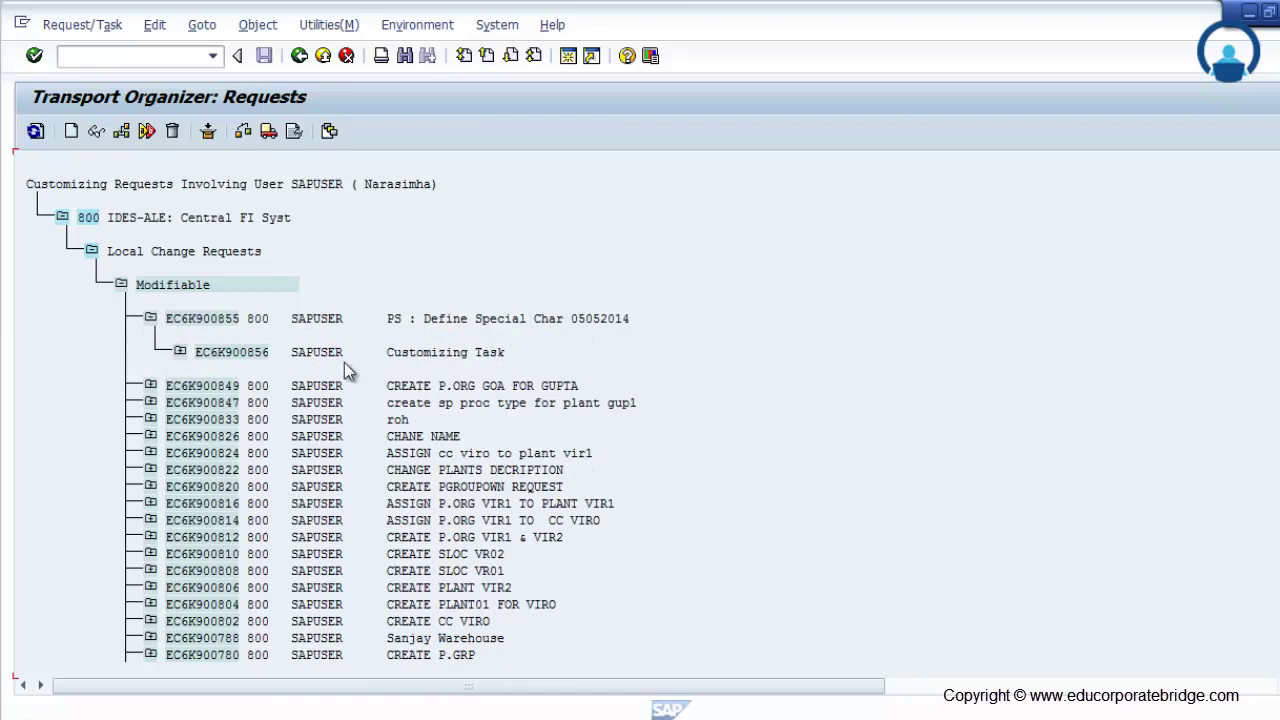
click(168, 318)
key(ctrl+y)
drag(168, 318, 653, 318)
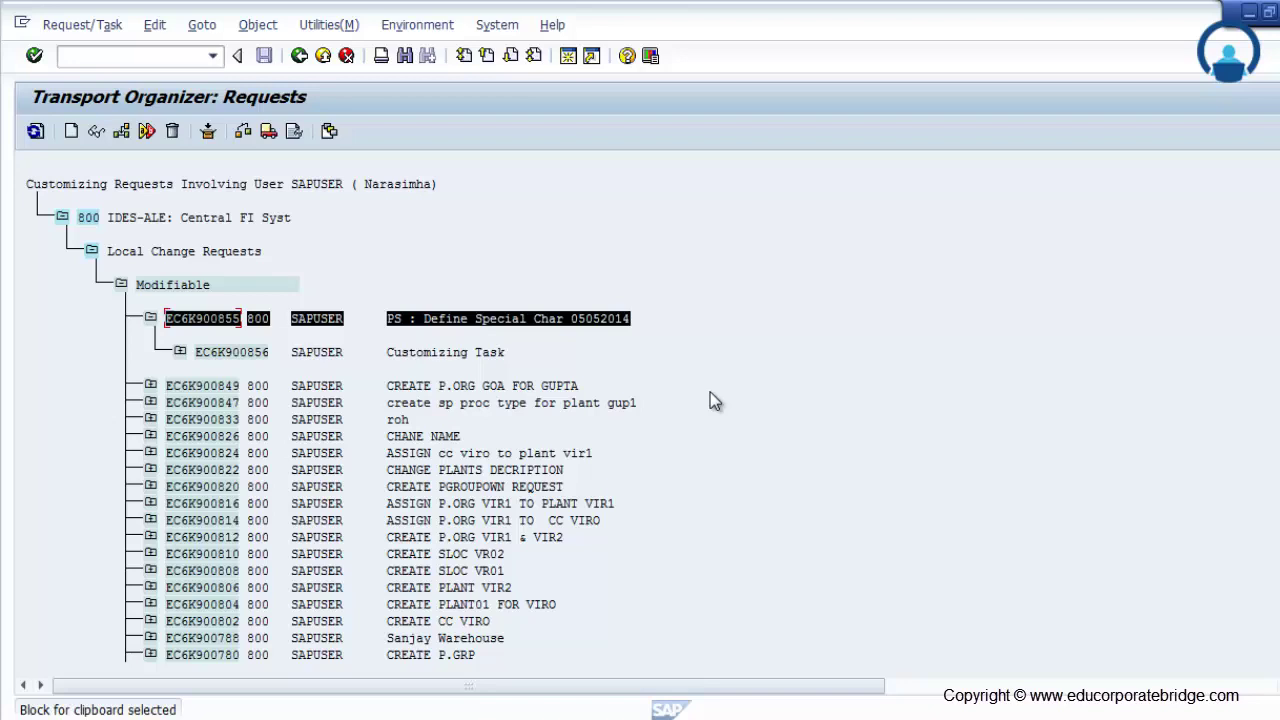
key(ctrl+c)
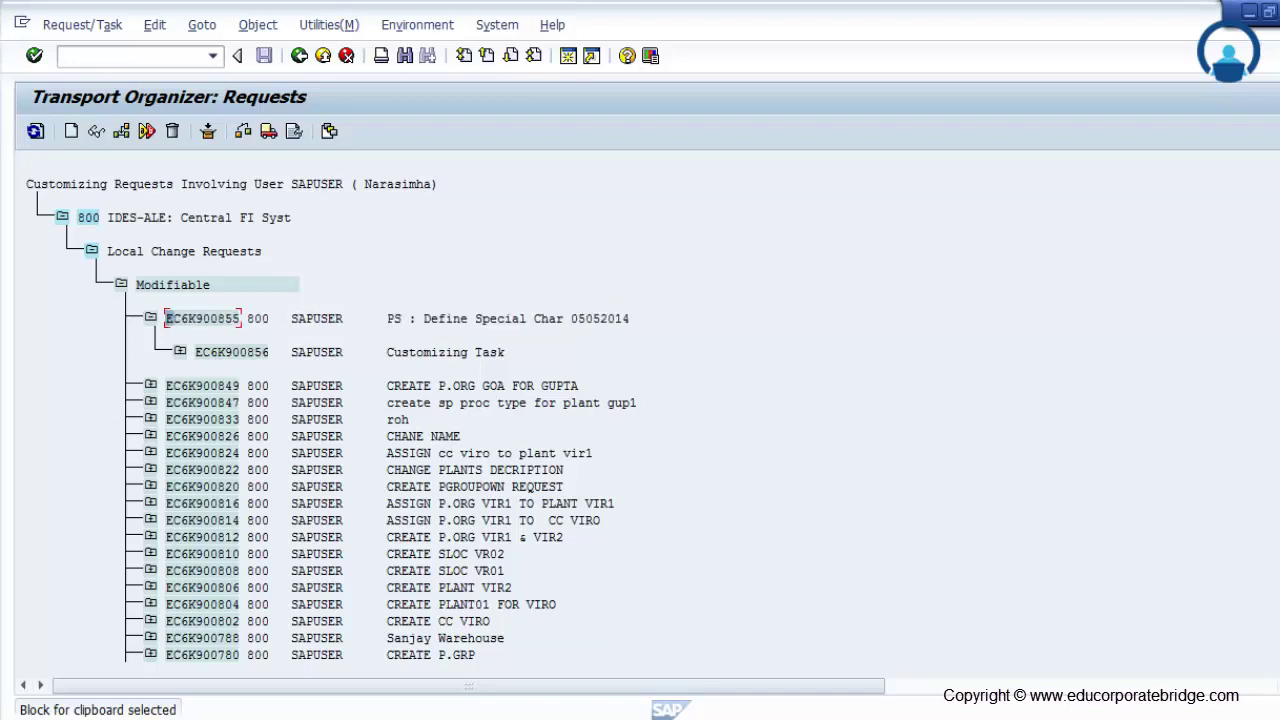
Switch back to the implementation guide, open Define Project Coding Mask and look through the existing coding masks
key(alt+Tab)
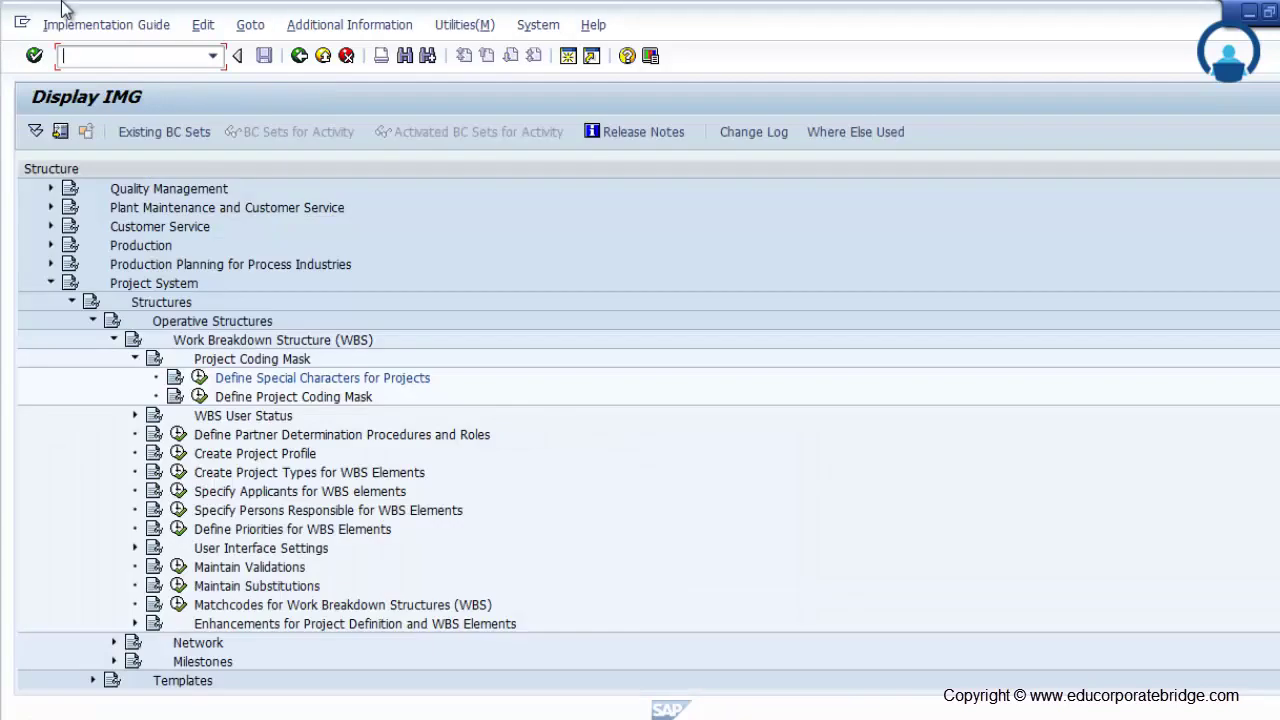
click(200, 399)
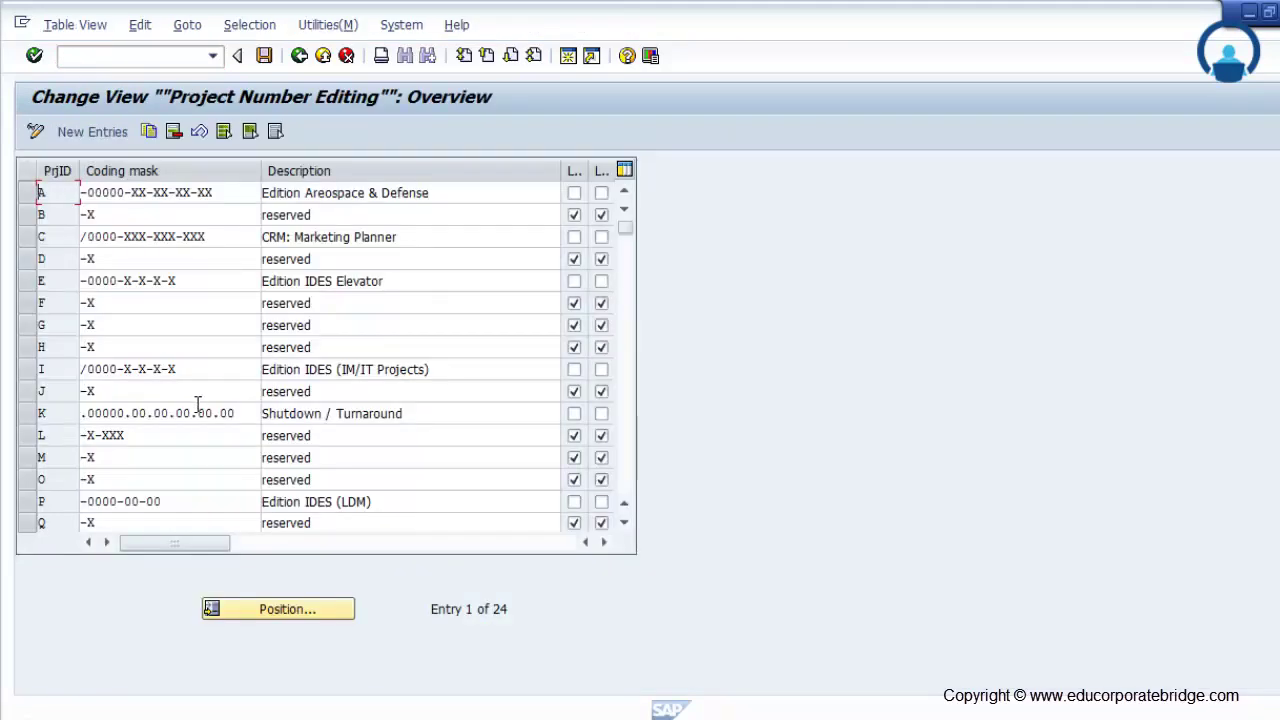
scroll(200, 399, down, 1)
scroll(197, 404, down, 1)
scroll(197, 404, down, 2)
scroll(197, 404, up, 4)
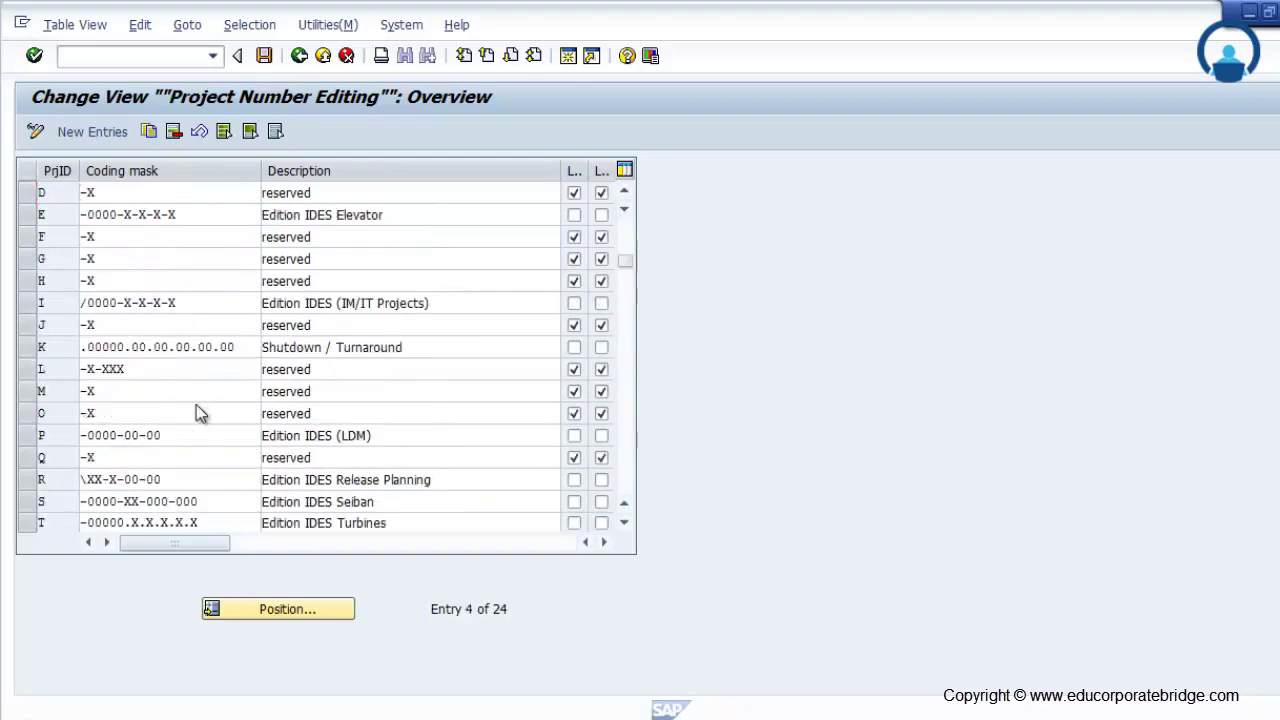